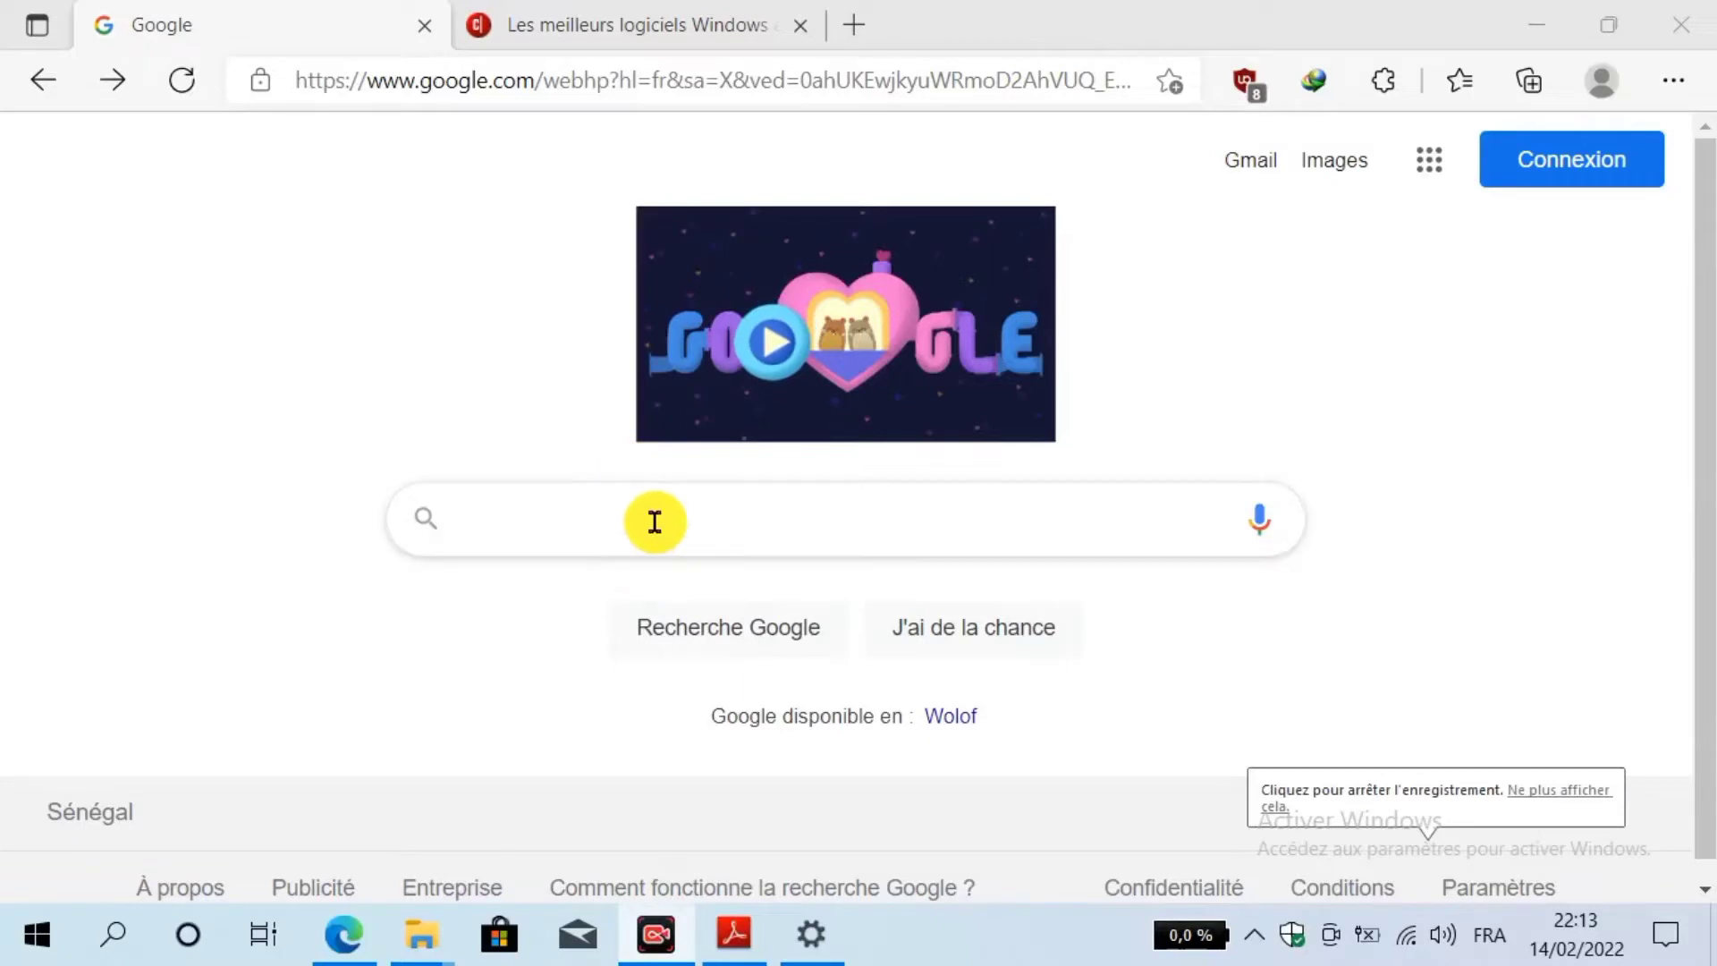
- Search Google for "adwcleaner" and open the French Malwarebytes AdwCleaner page
click(654, 516)
text(a)
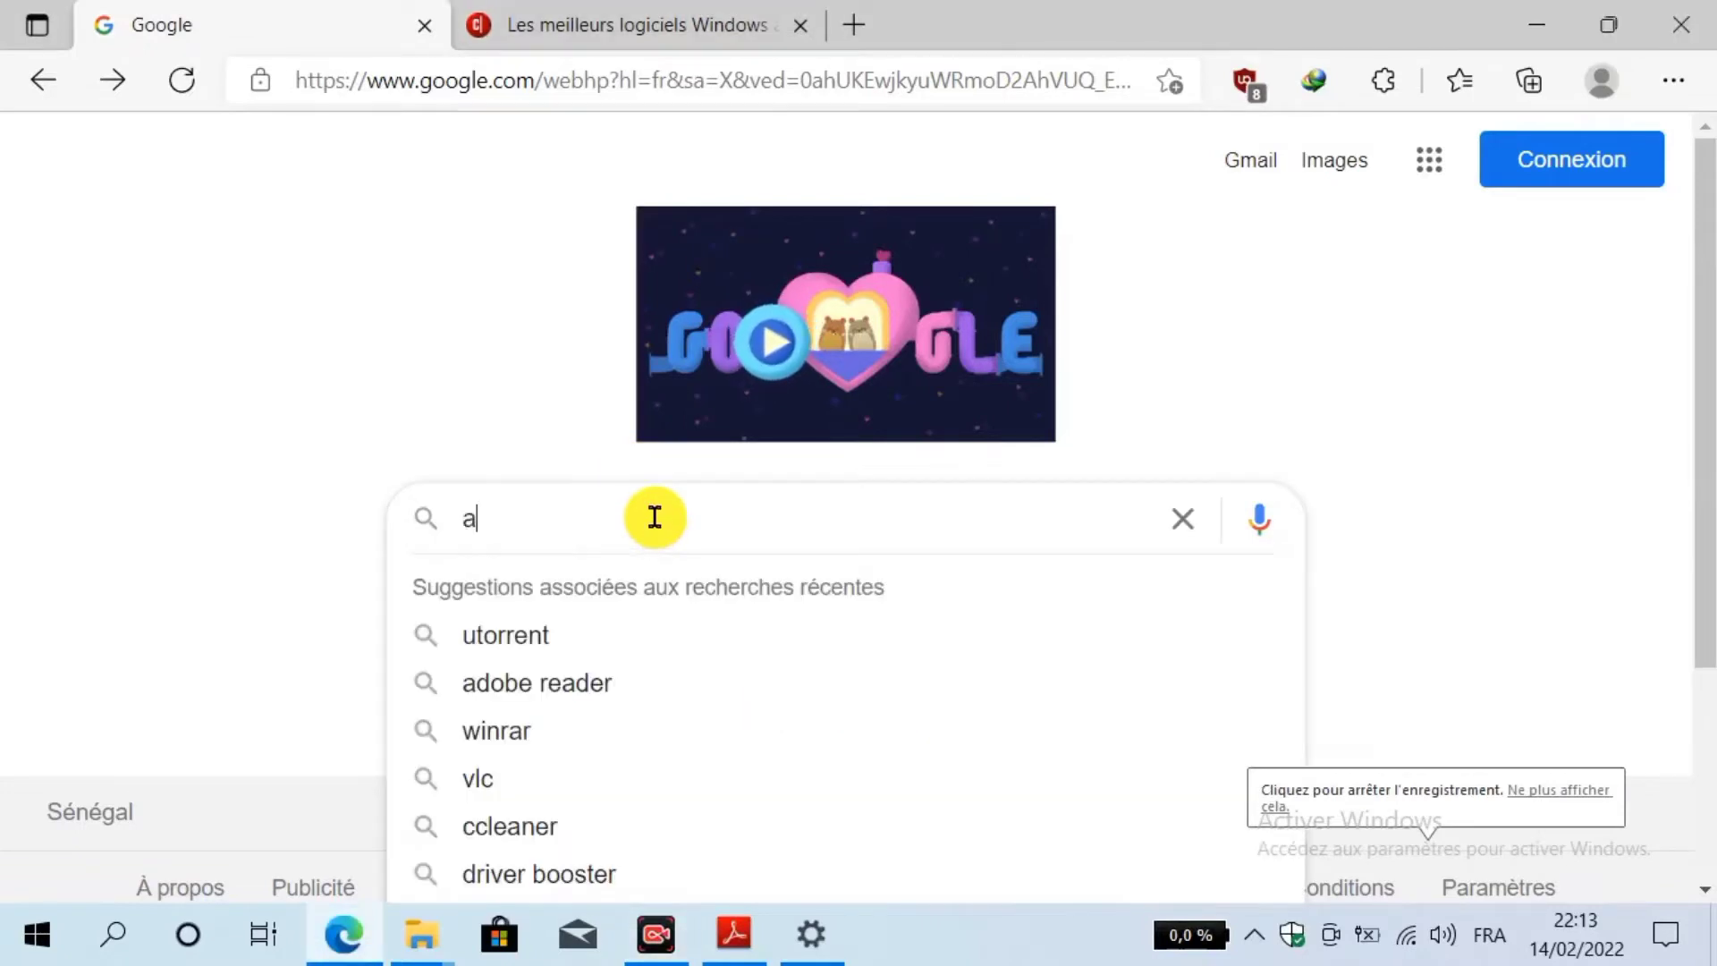
text(dw )
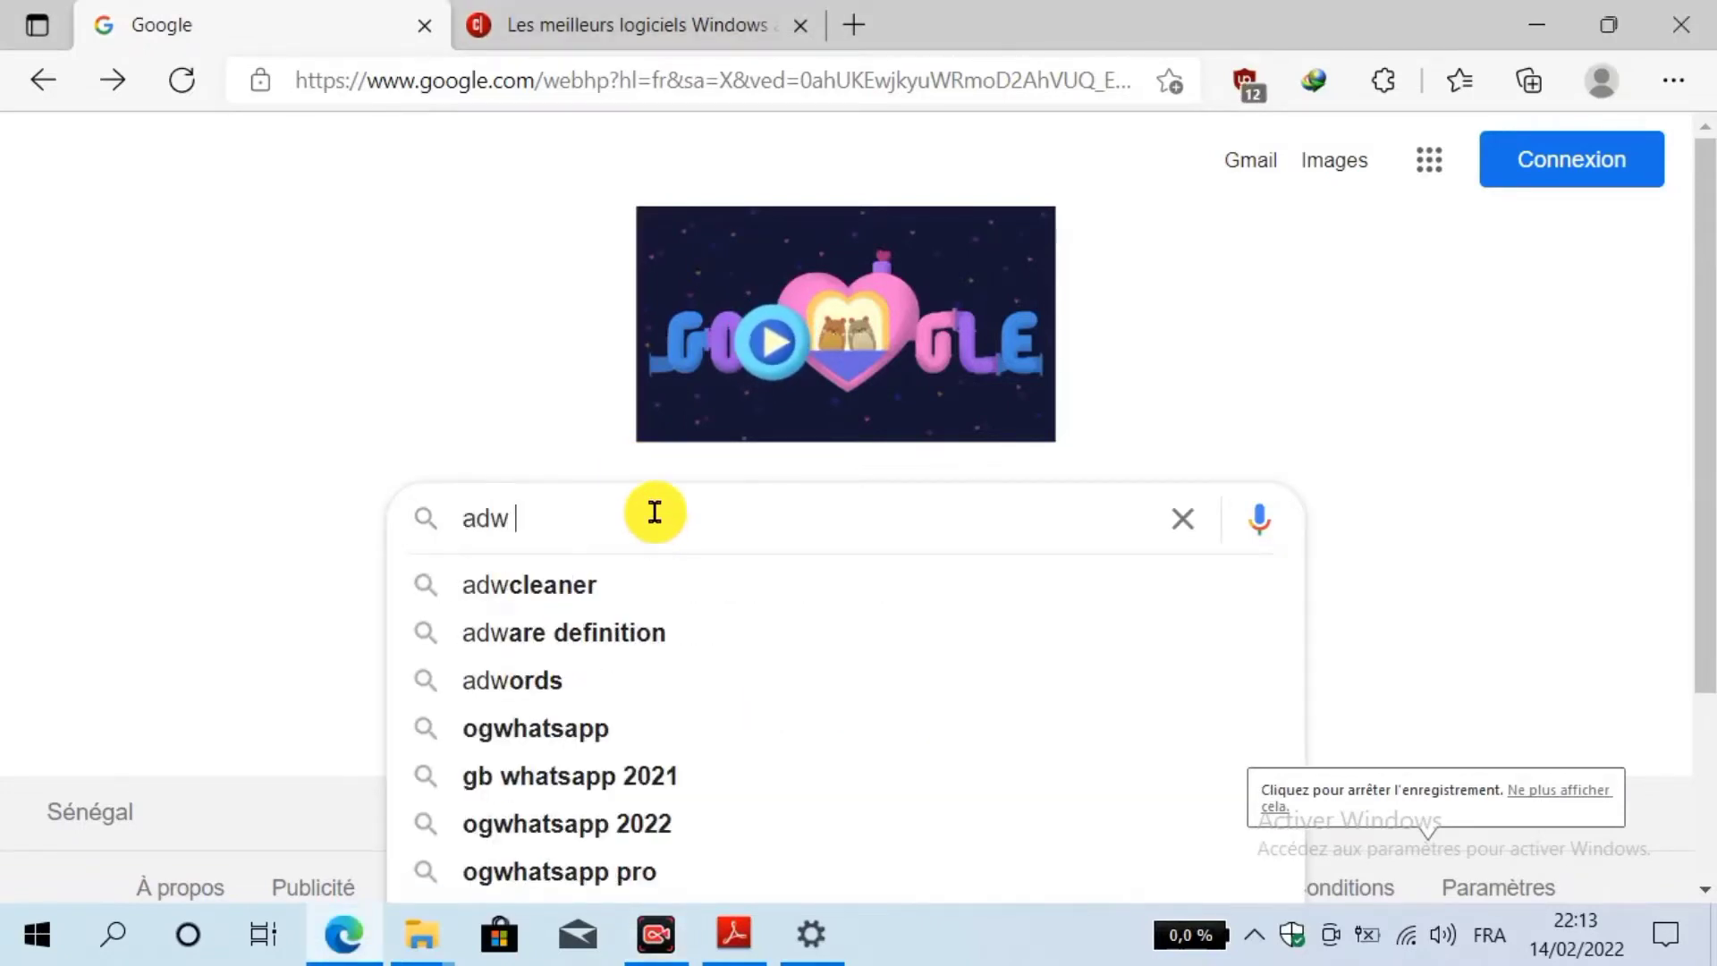
text(cl)
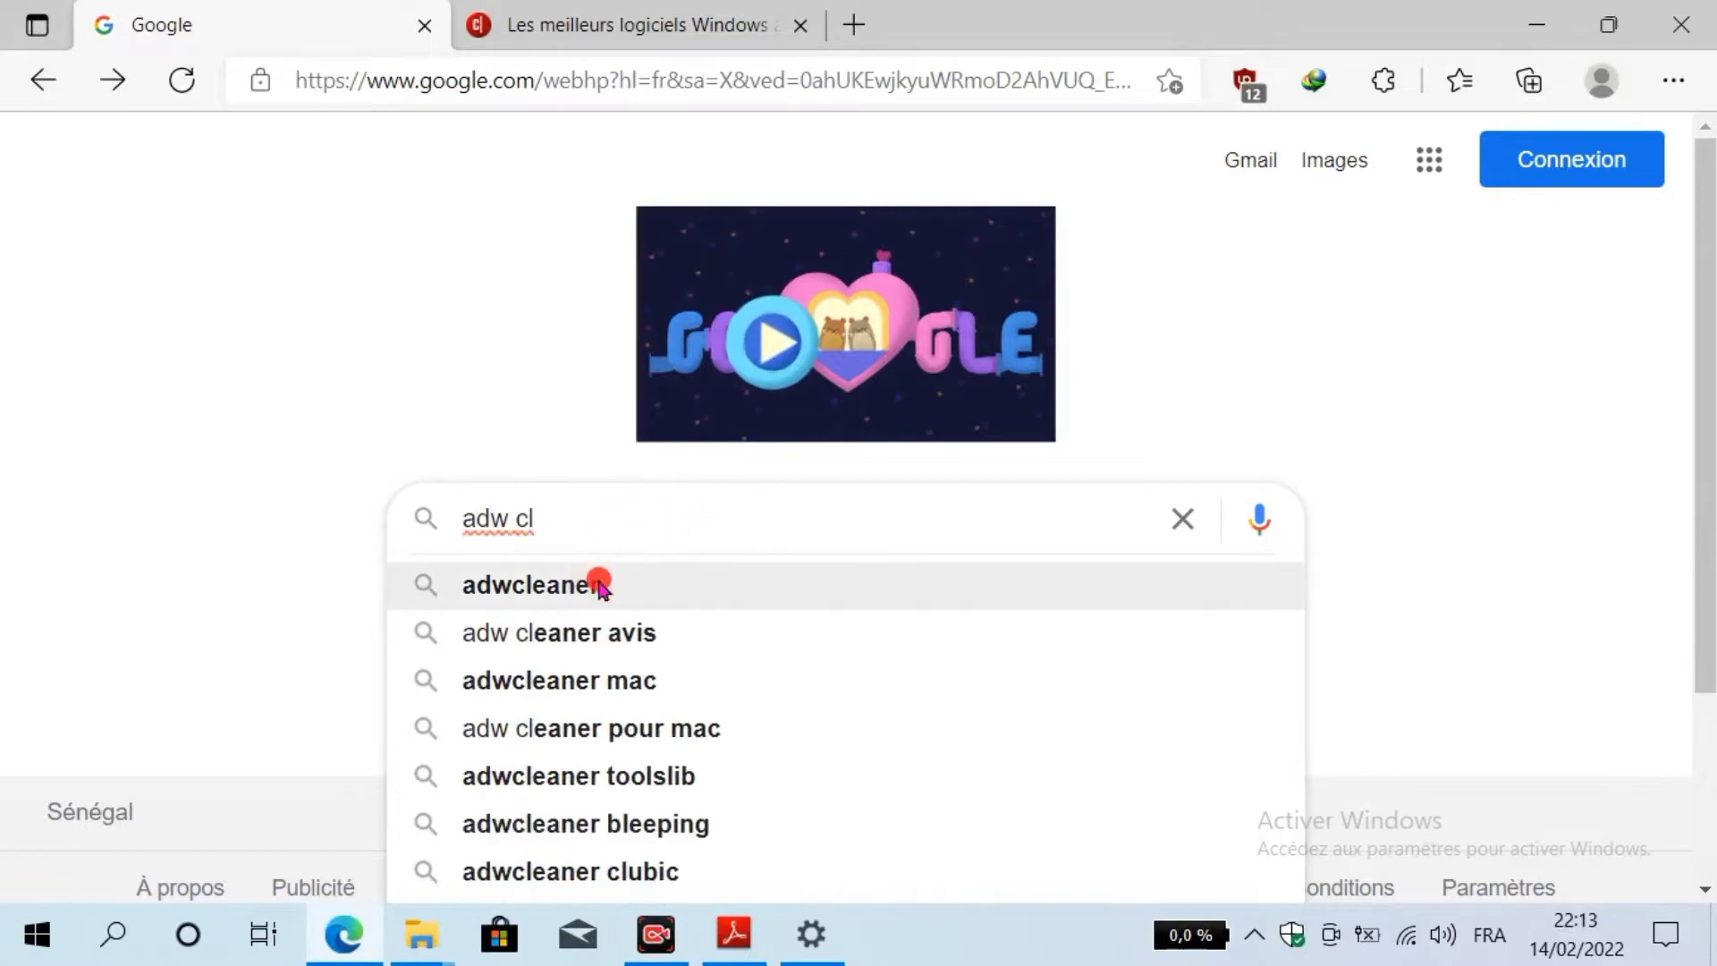
click(599, 586)
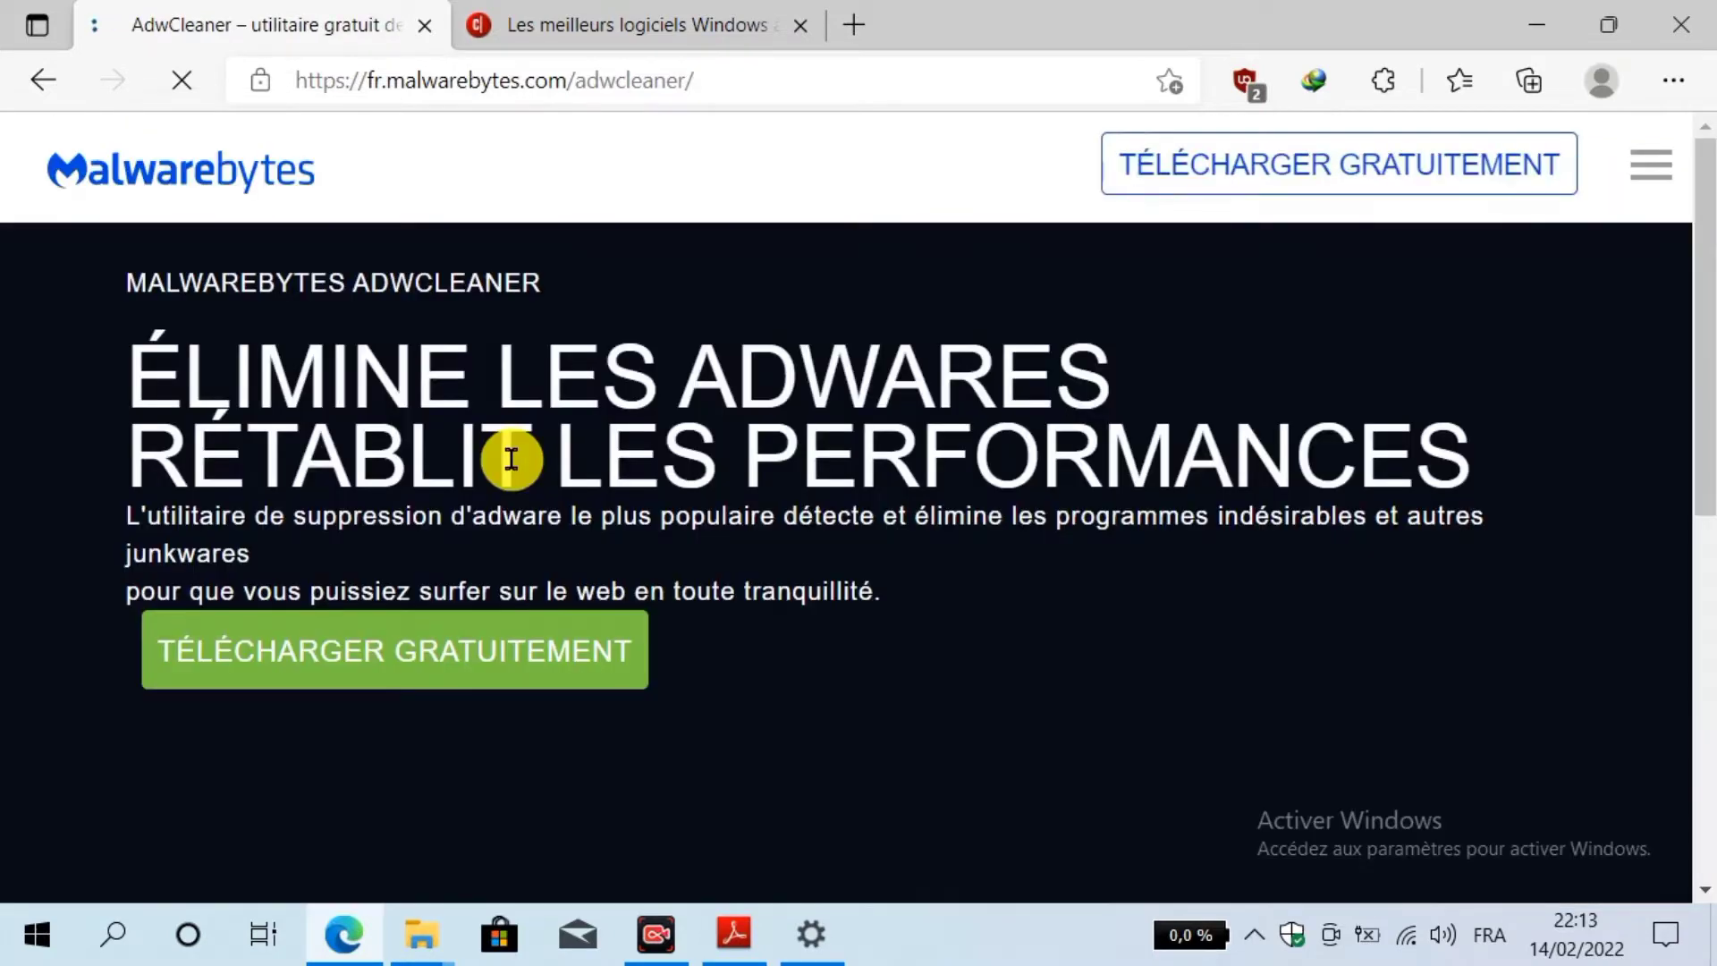
- Look over the AdwCleaner page and download adwcleaner_8.3.1.exe into the Programs subfolder of Téléchargements
scroll(625, 357, down, 3)
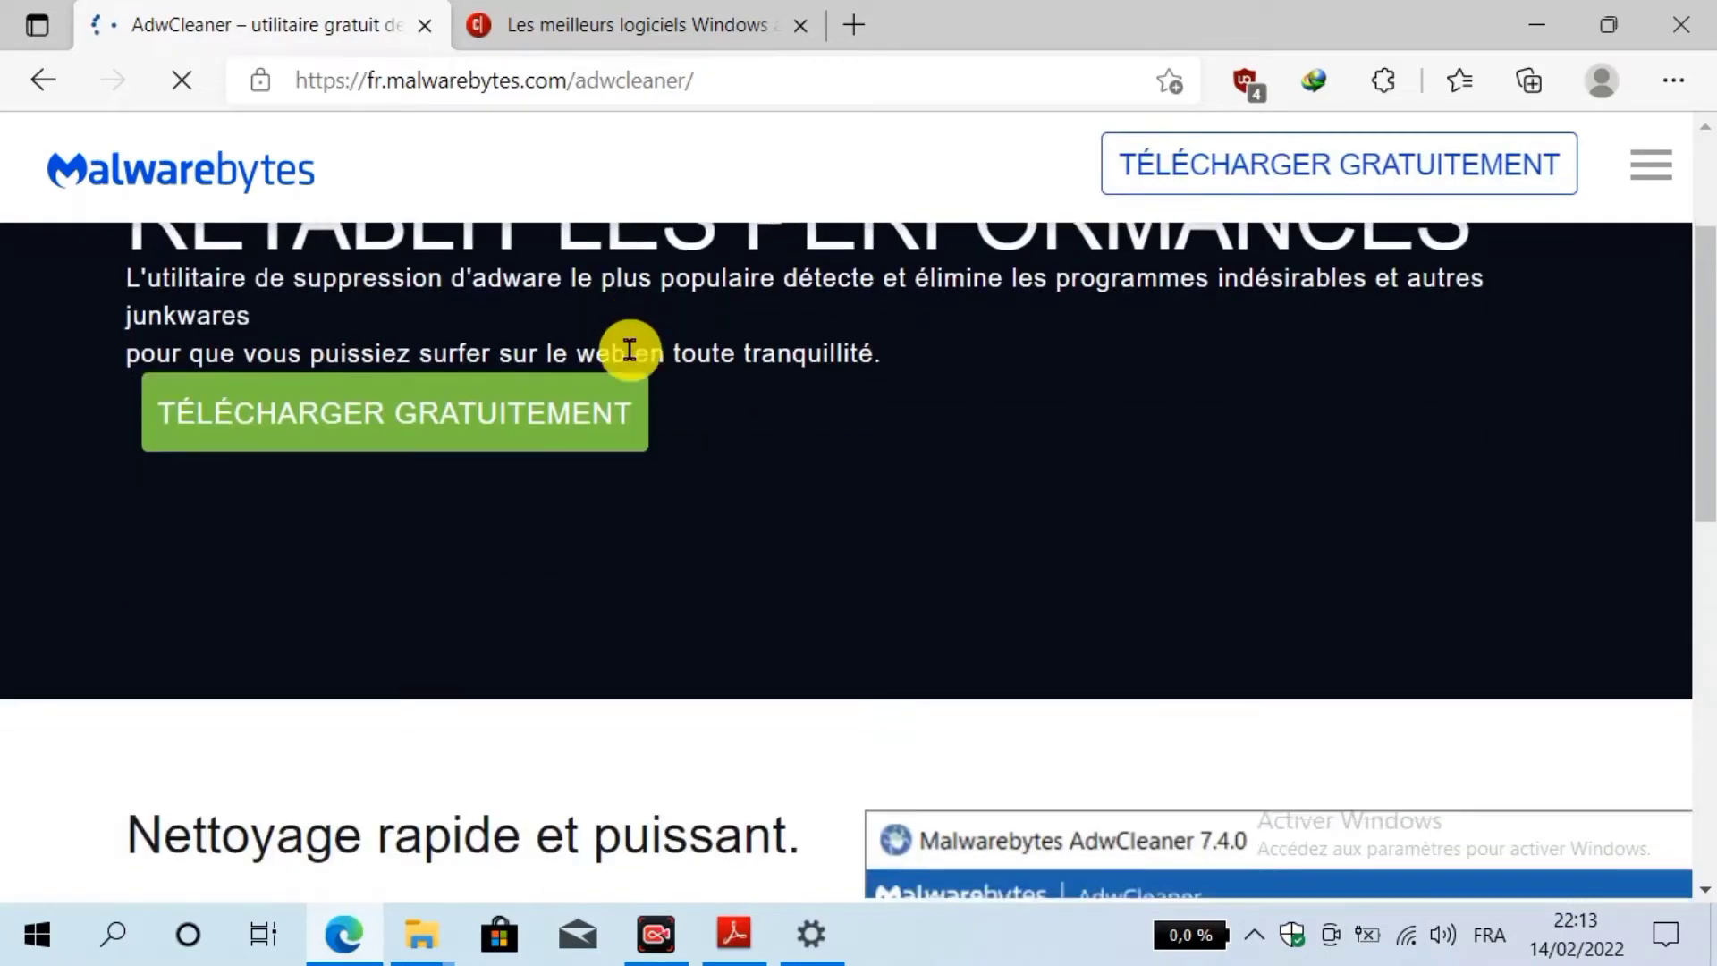
scroll(680, 337, down, 3)
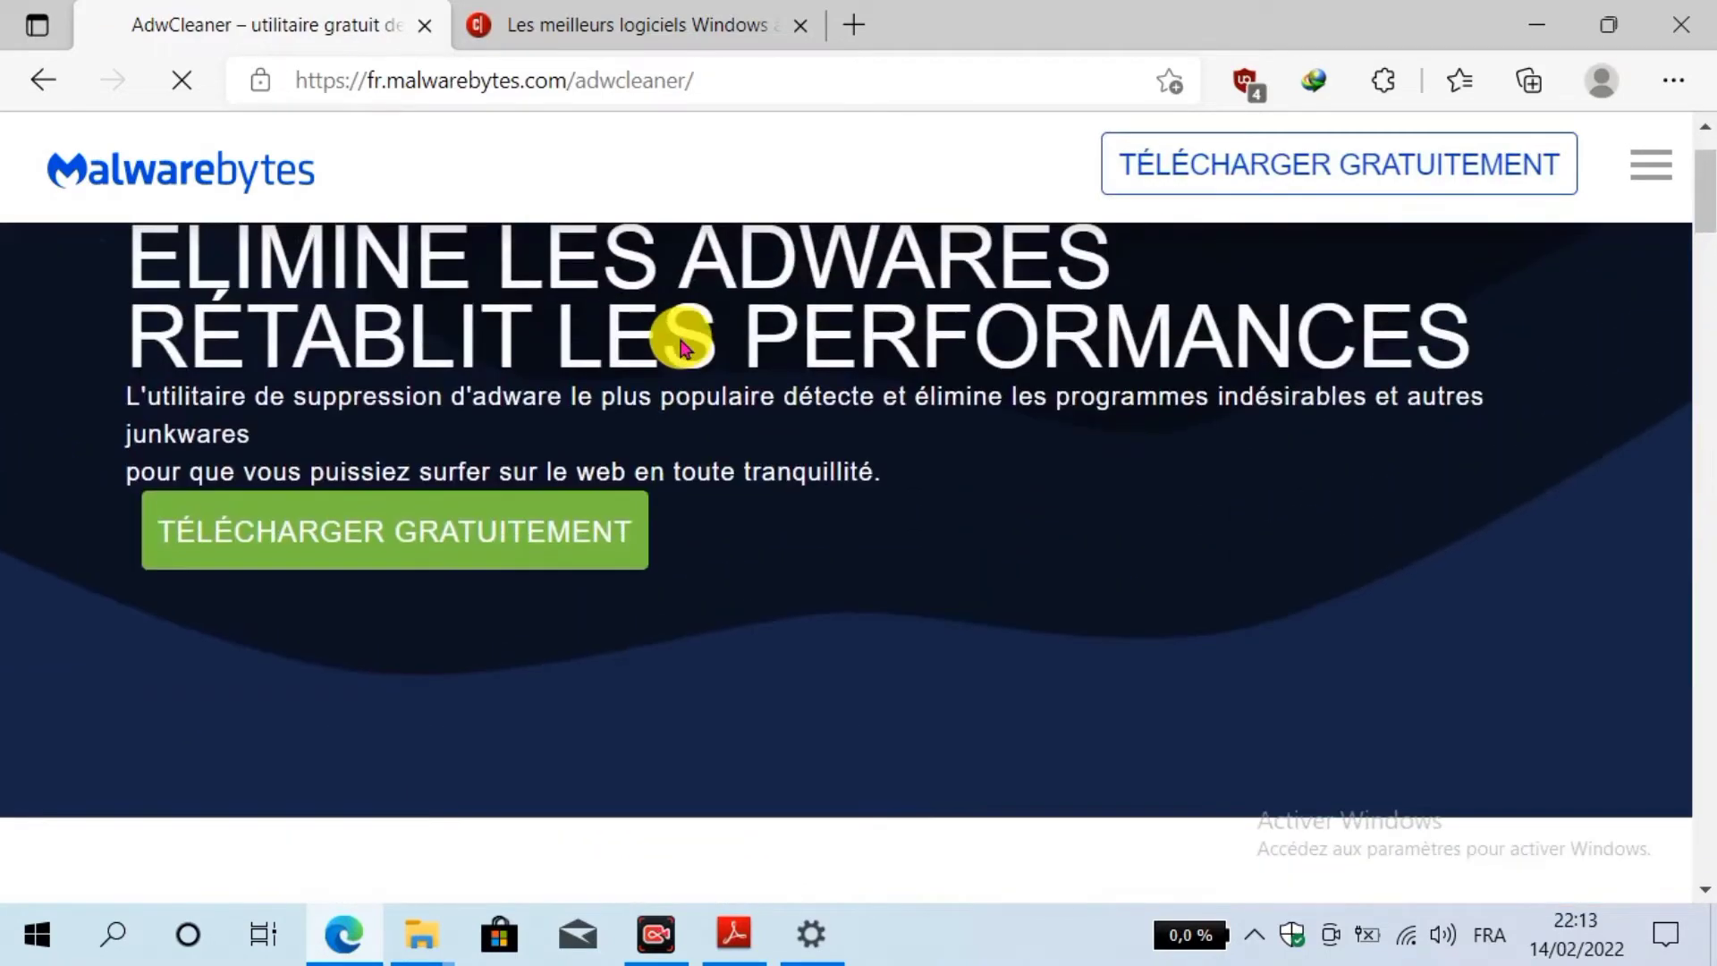
scroll(675, 349, down, 5)
scroll(671, 354, down, 3)
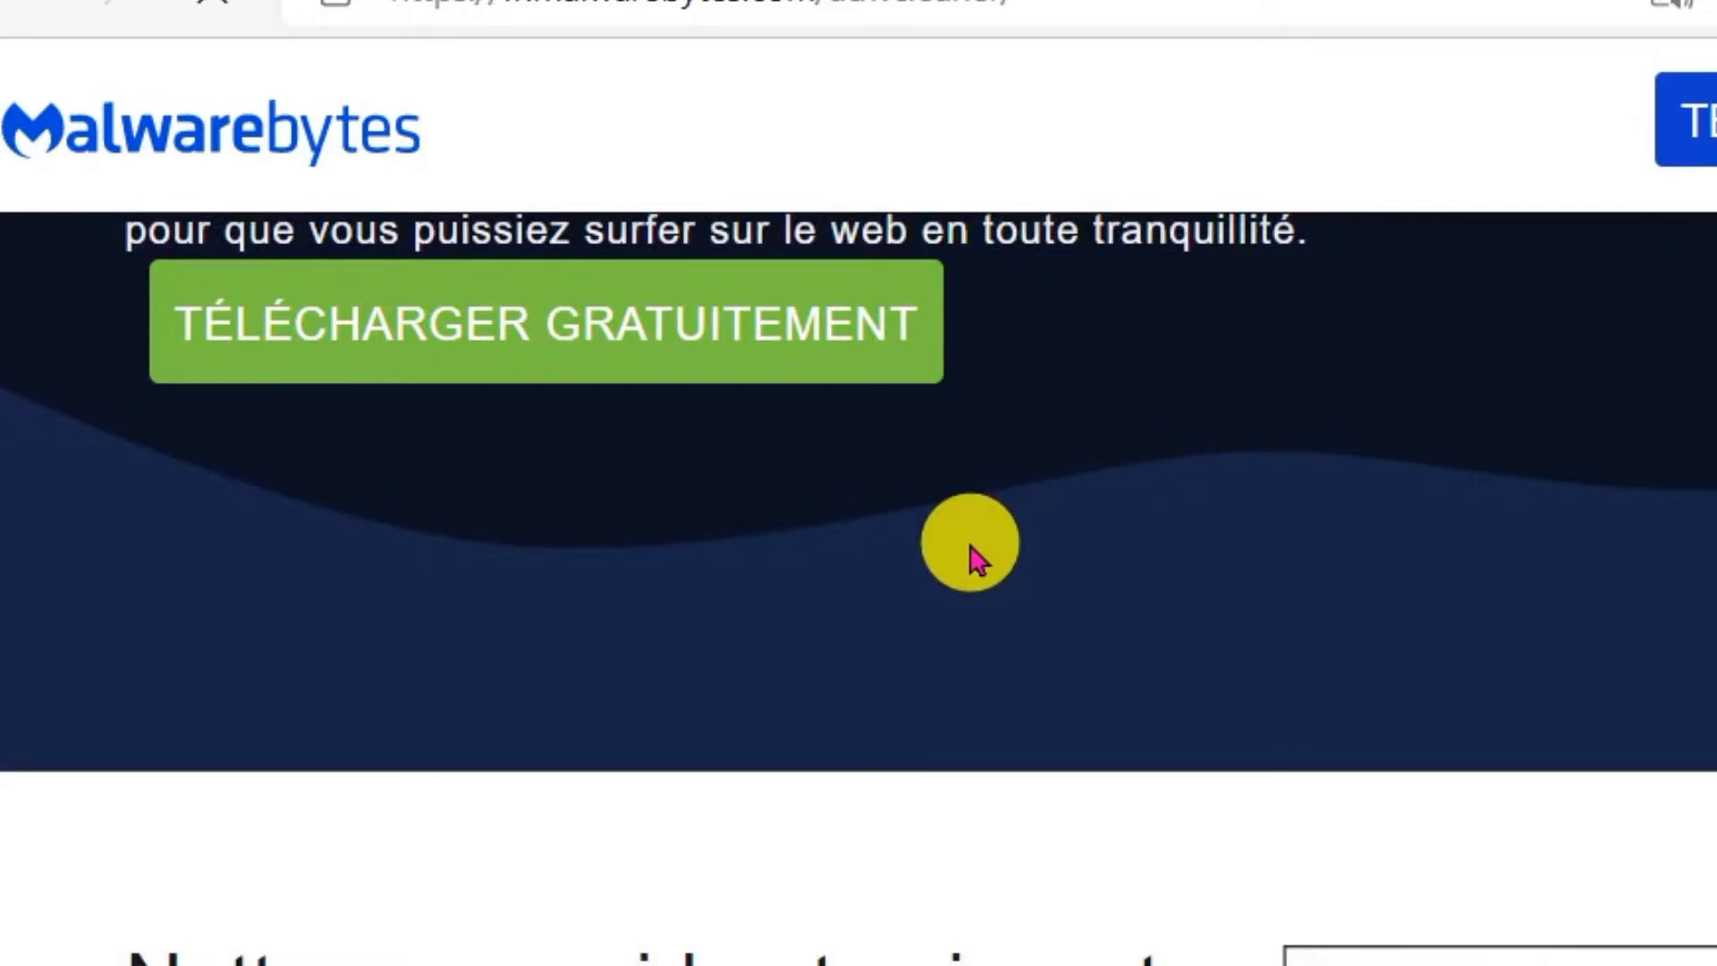
scroll(977, 557, down, 15)
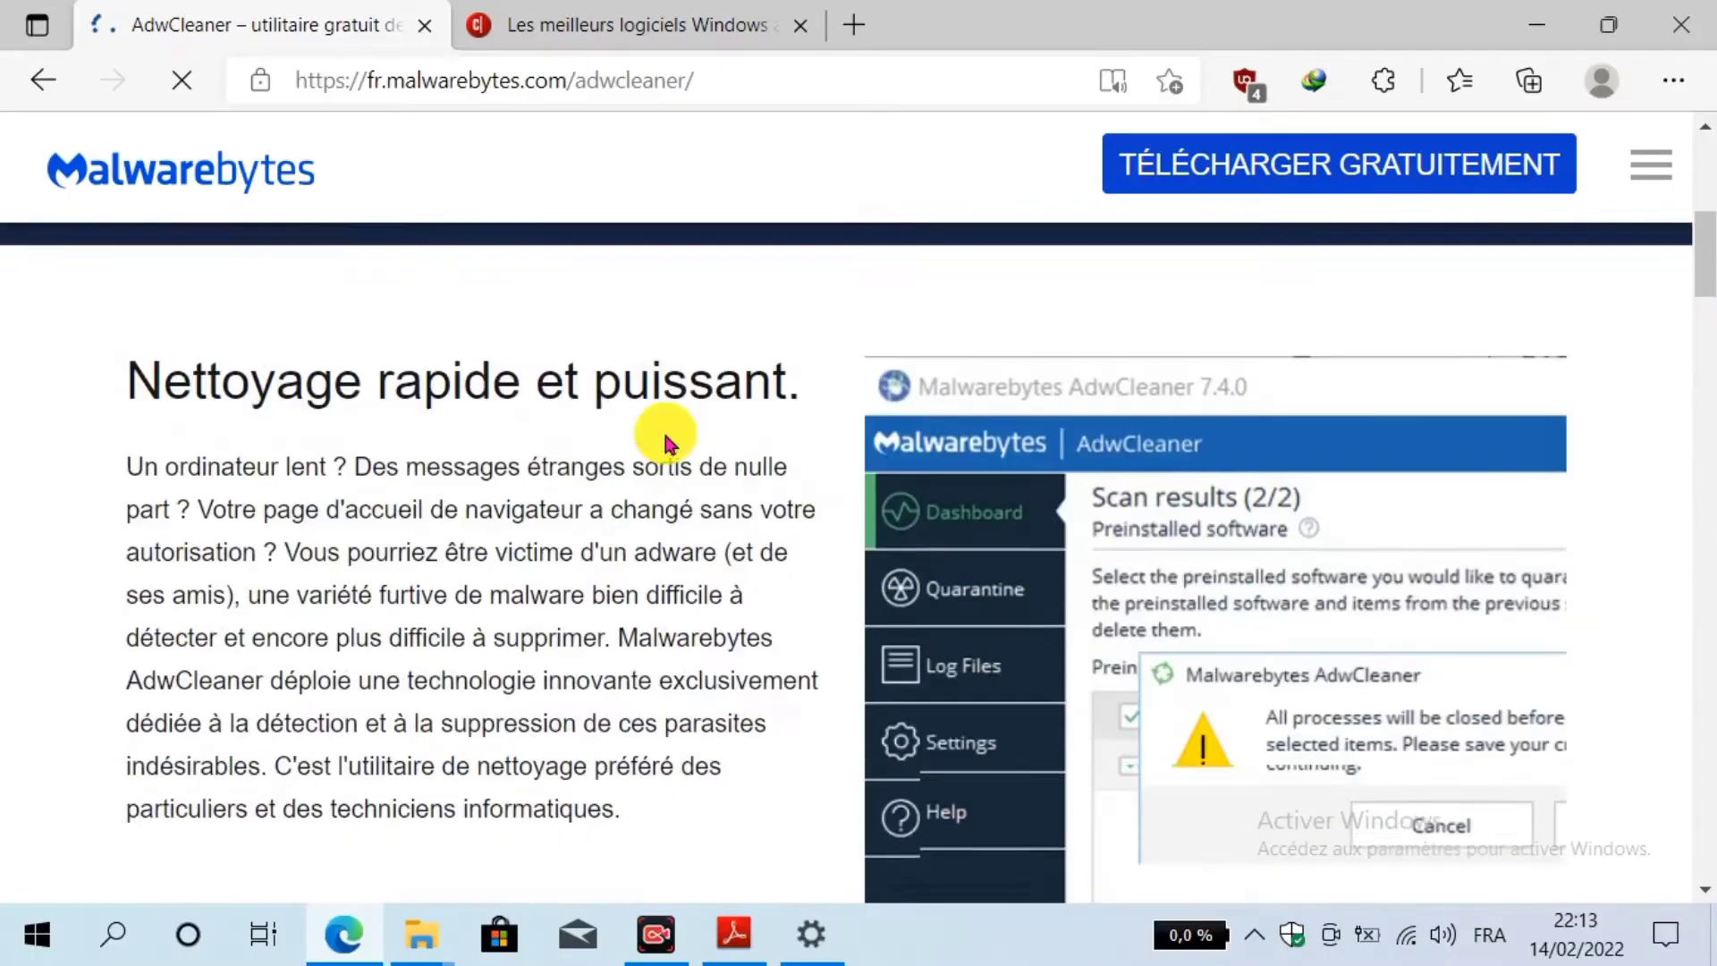
scroll(946, 520, up, 10)
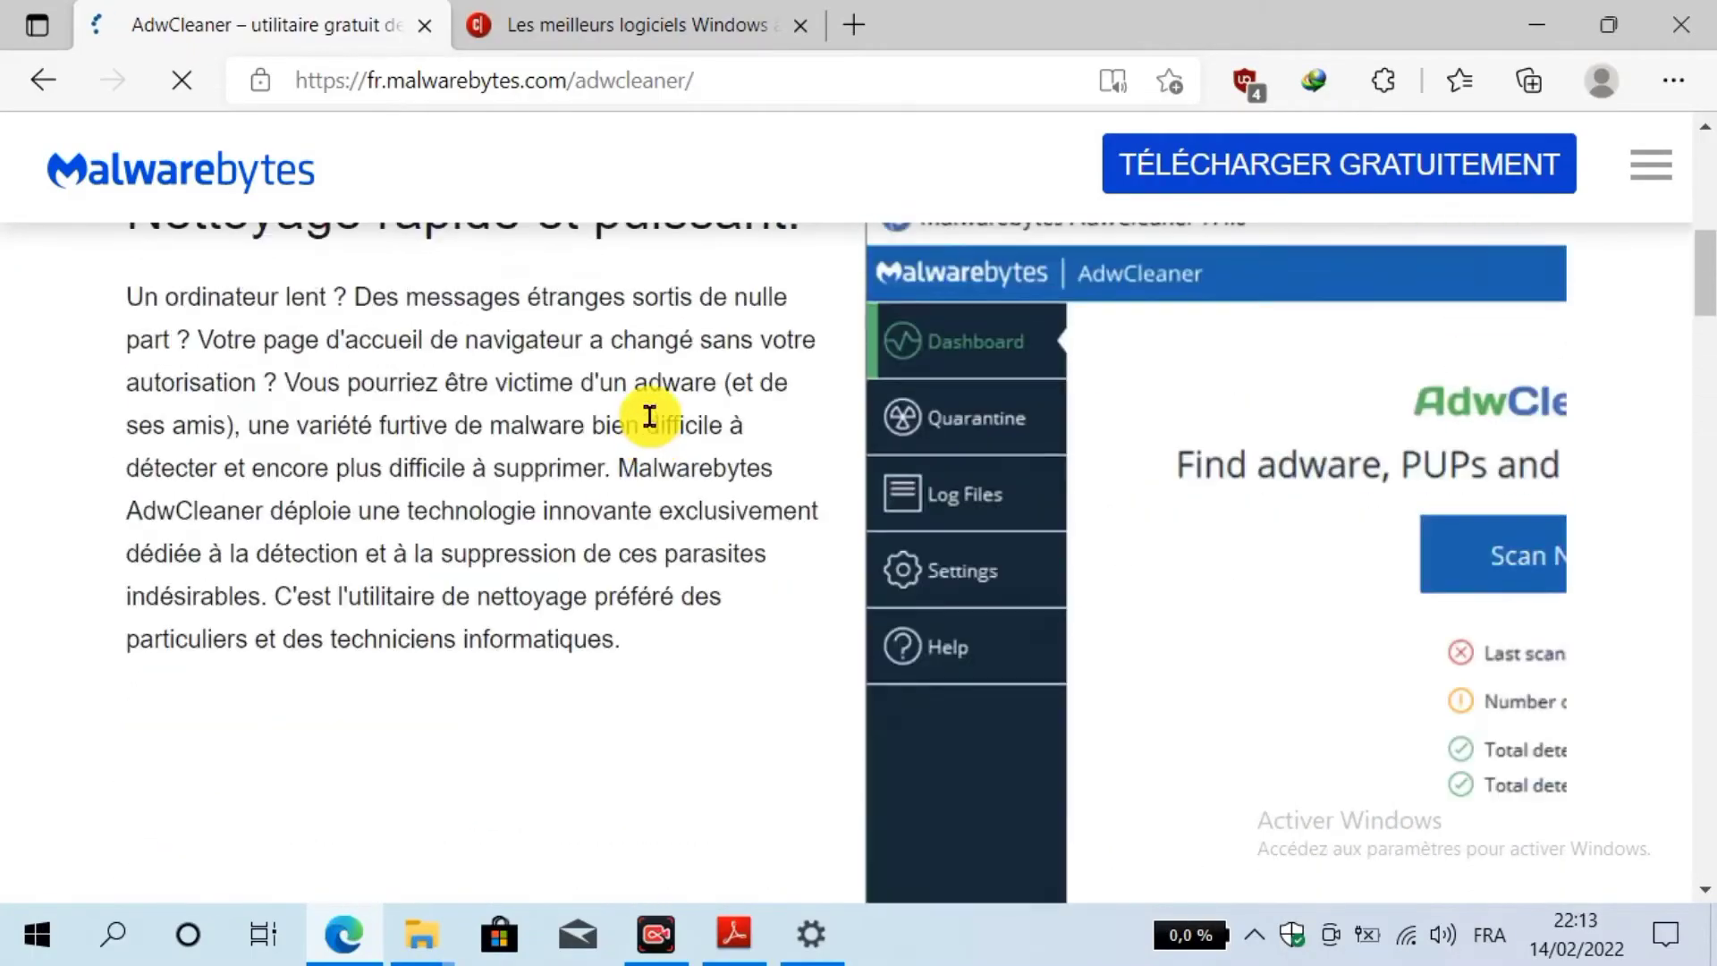
scroll(649, 416, up, 5)
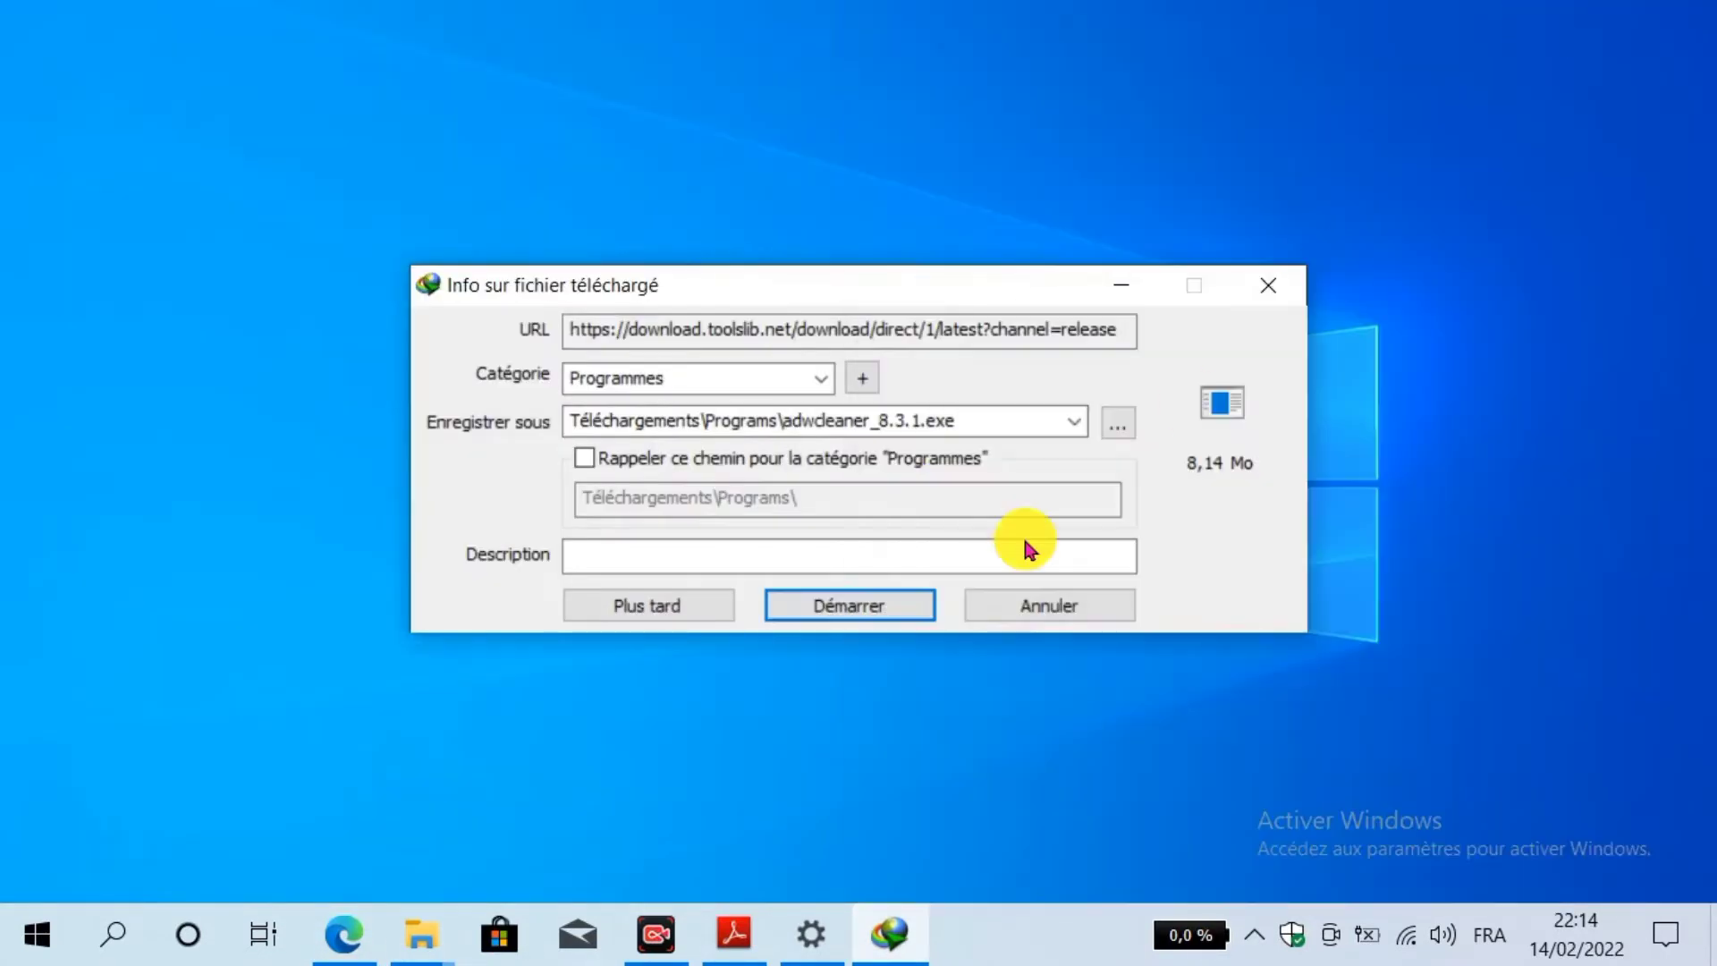
click(895, 614)
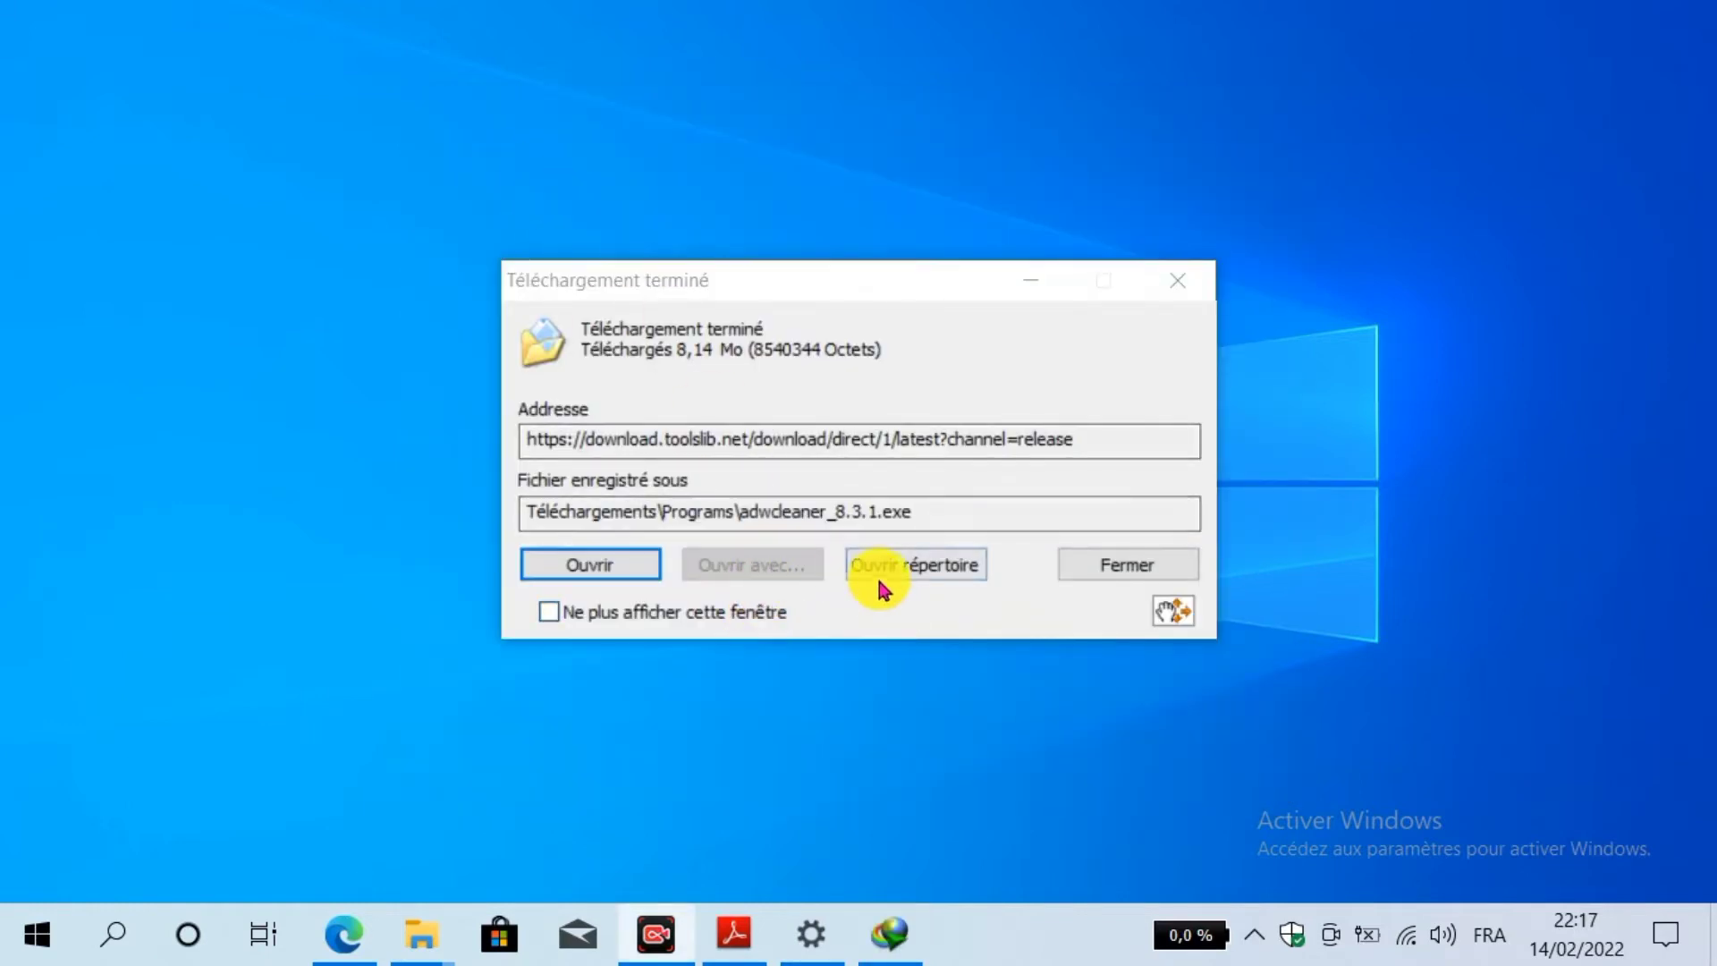
- Open the folder containing the download, refresh it, and run adwcleaner_8.3.1 as administrator
click(881, 583)
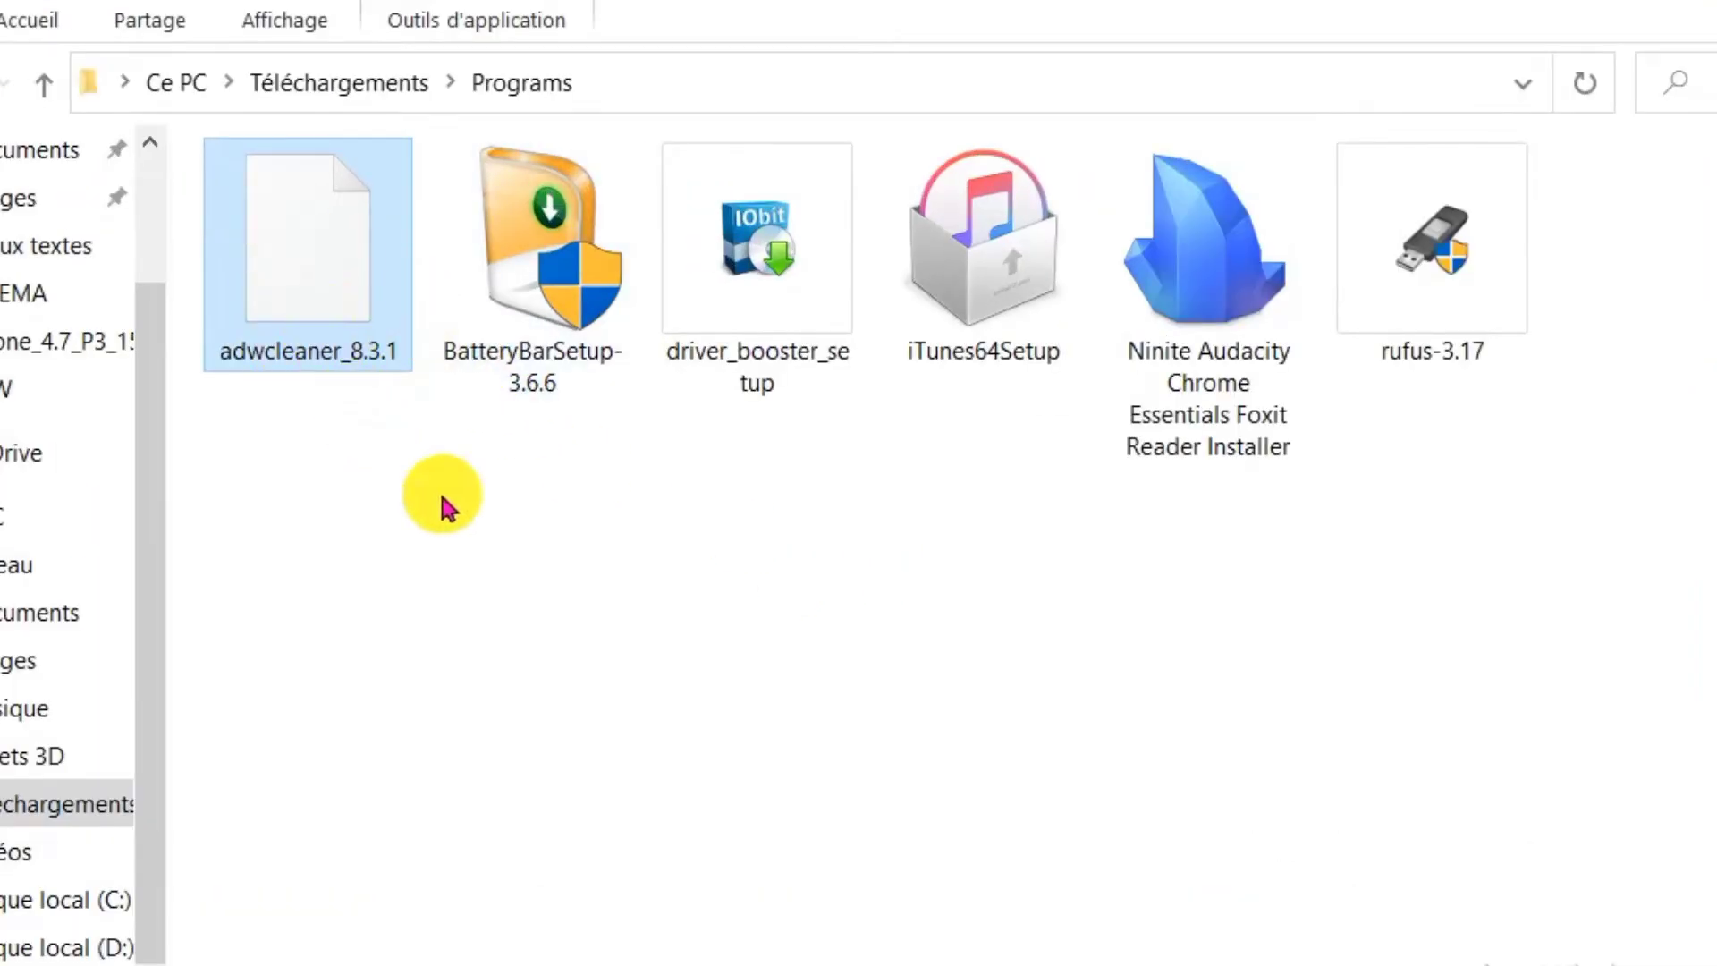
click(1588, 93)
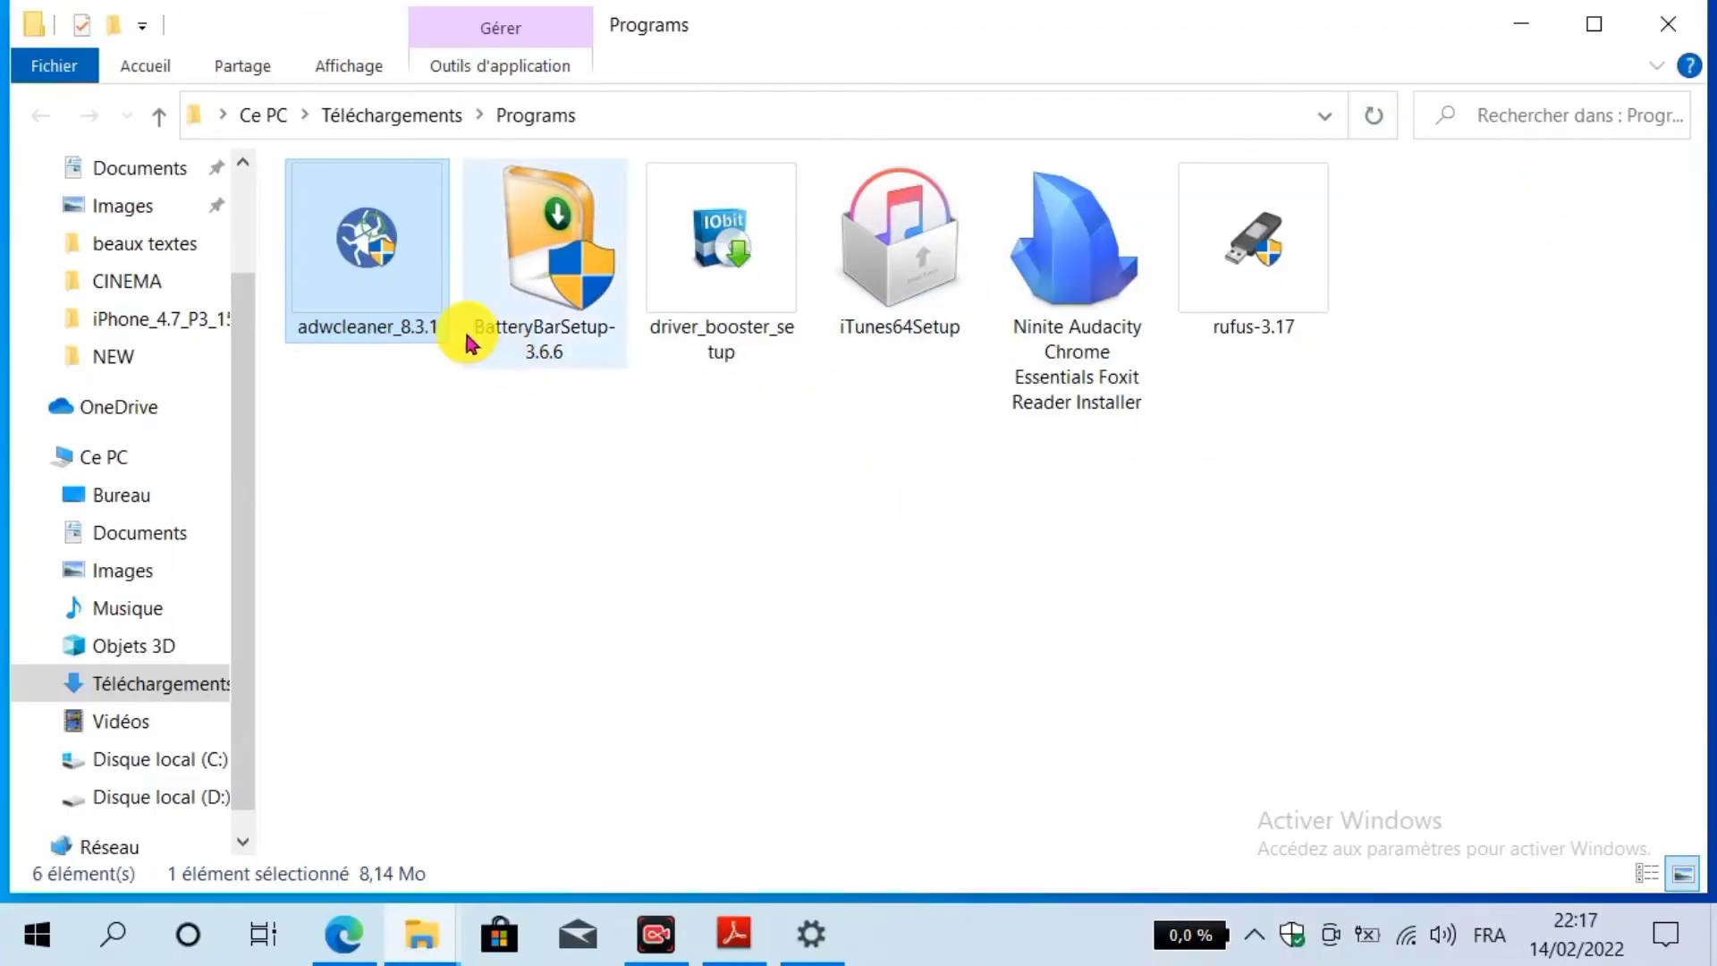
right_click(373, 288)
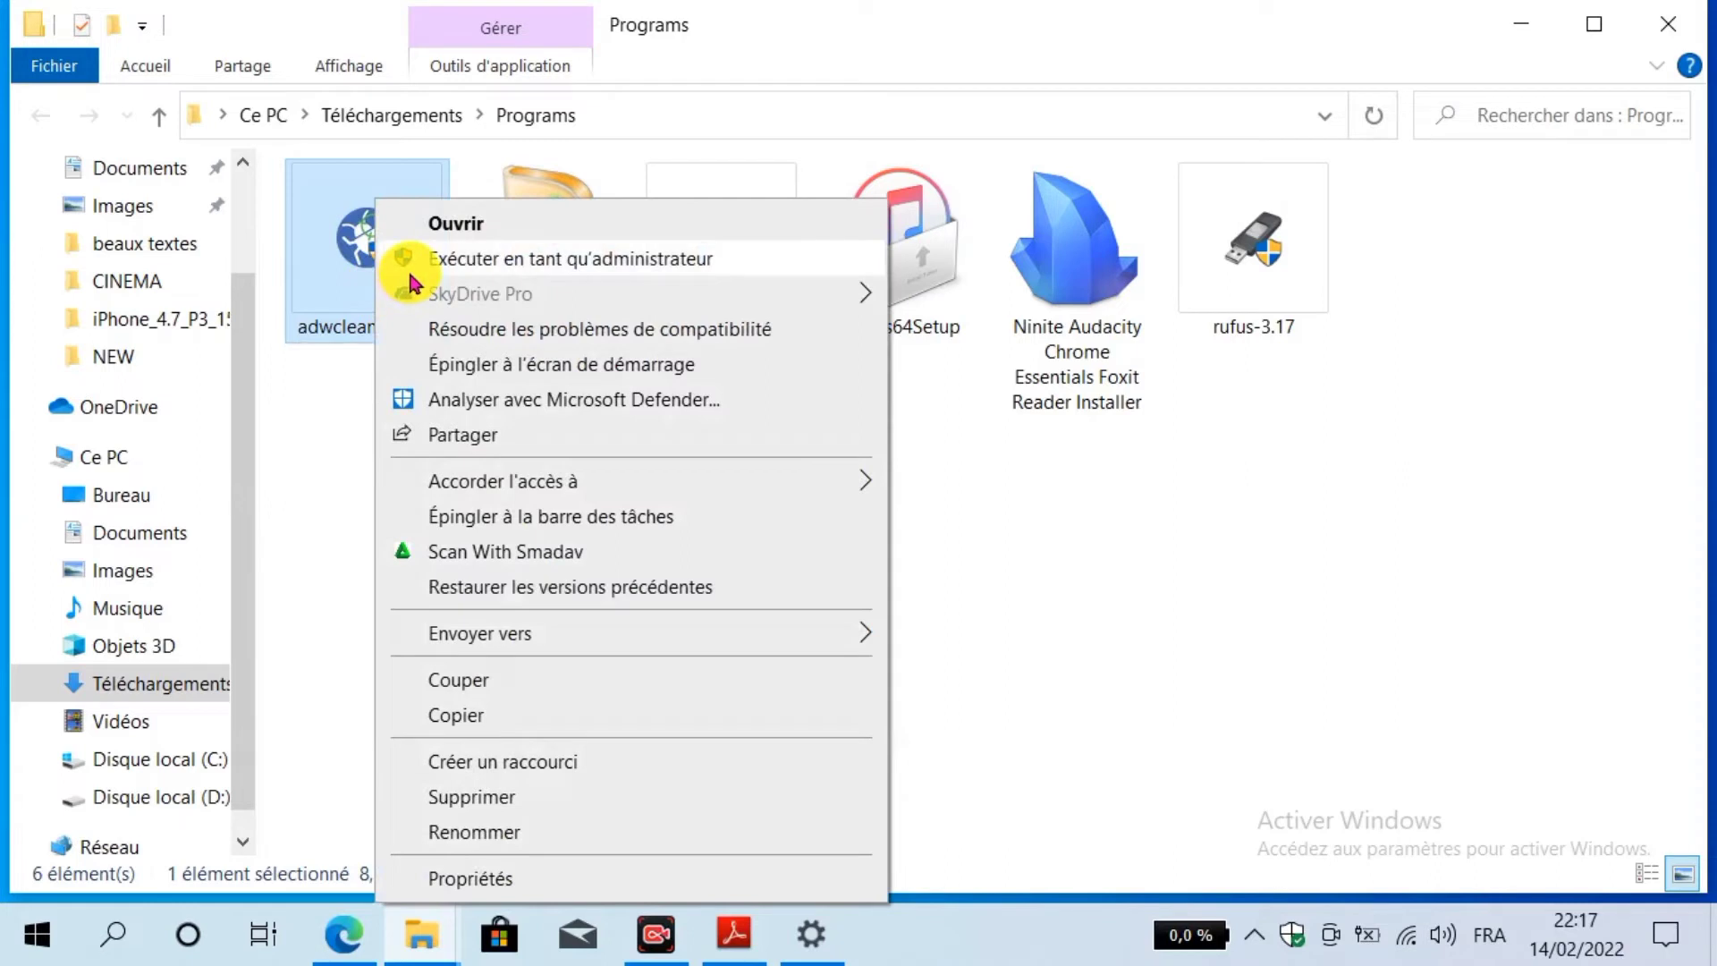
click(414, 284)
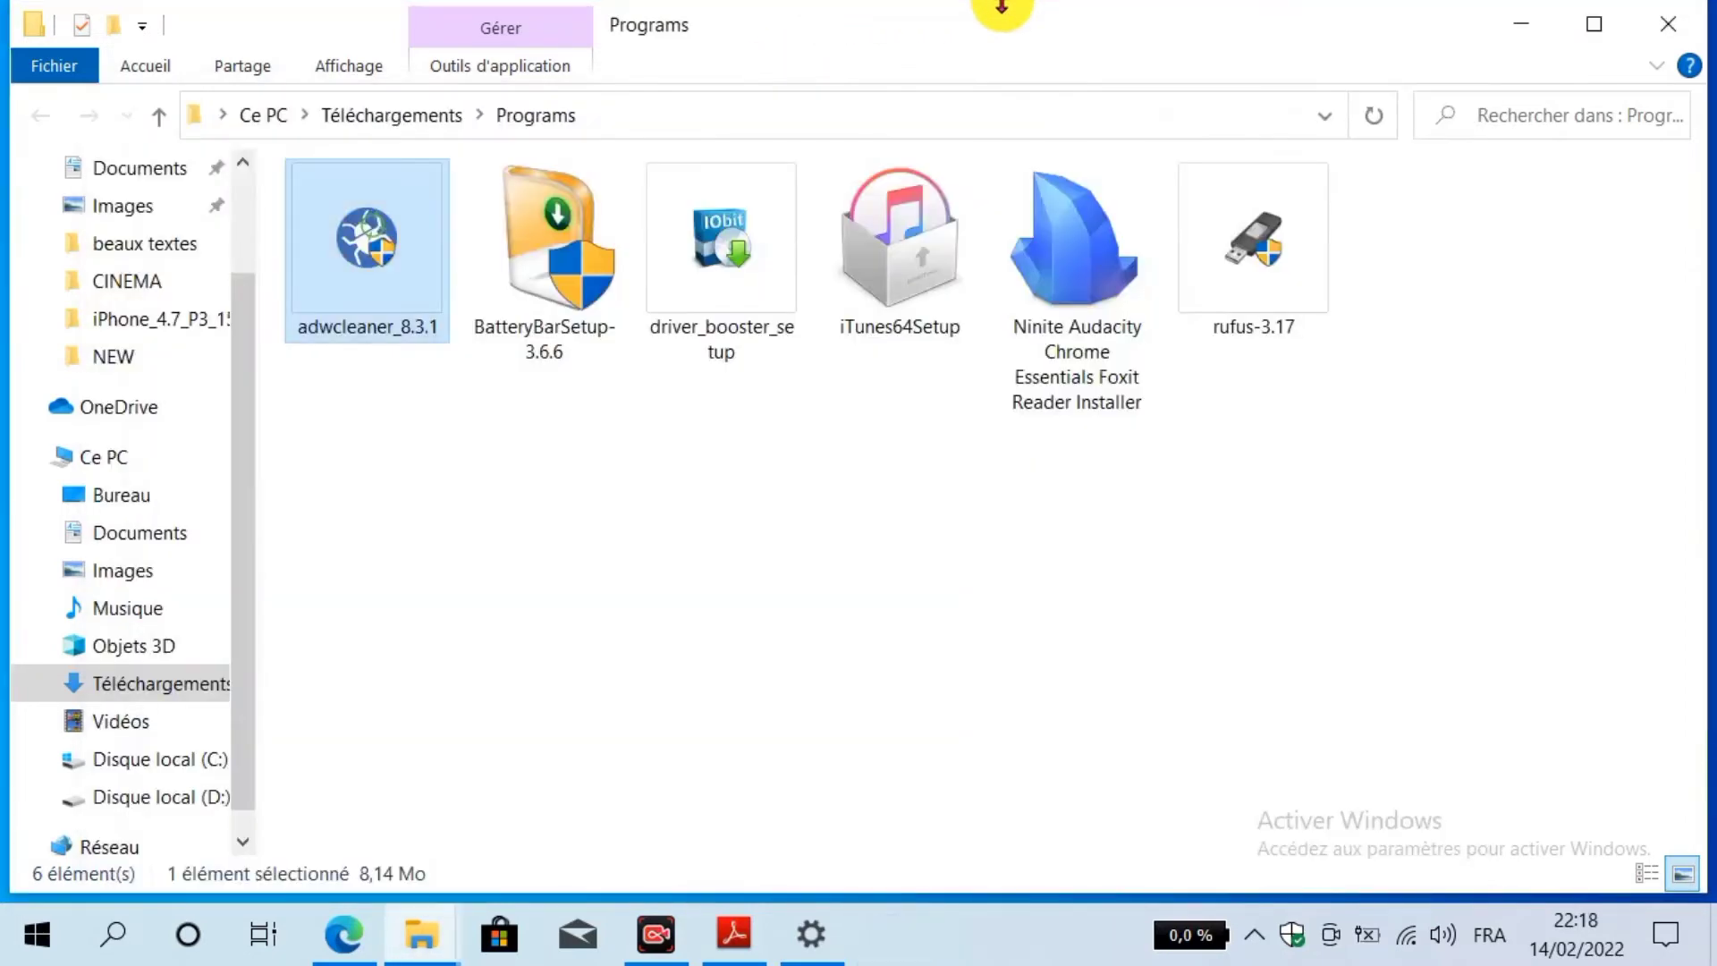
- Copy adwcleaner_8.3.1 from the Programs folder and paste it into the Xender network folder
right_click(405, 241)
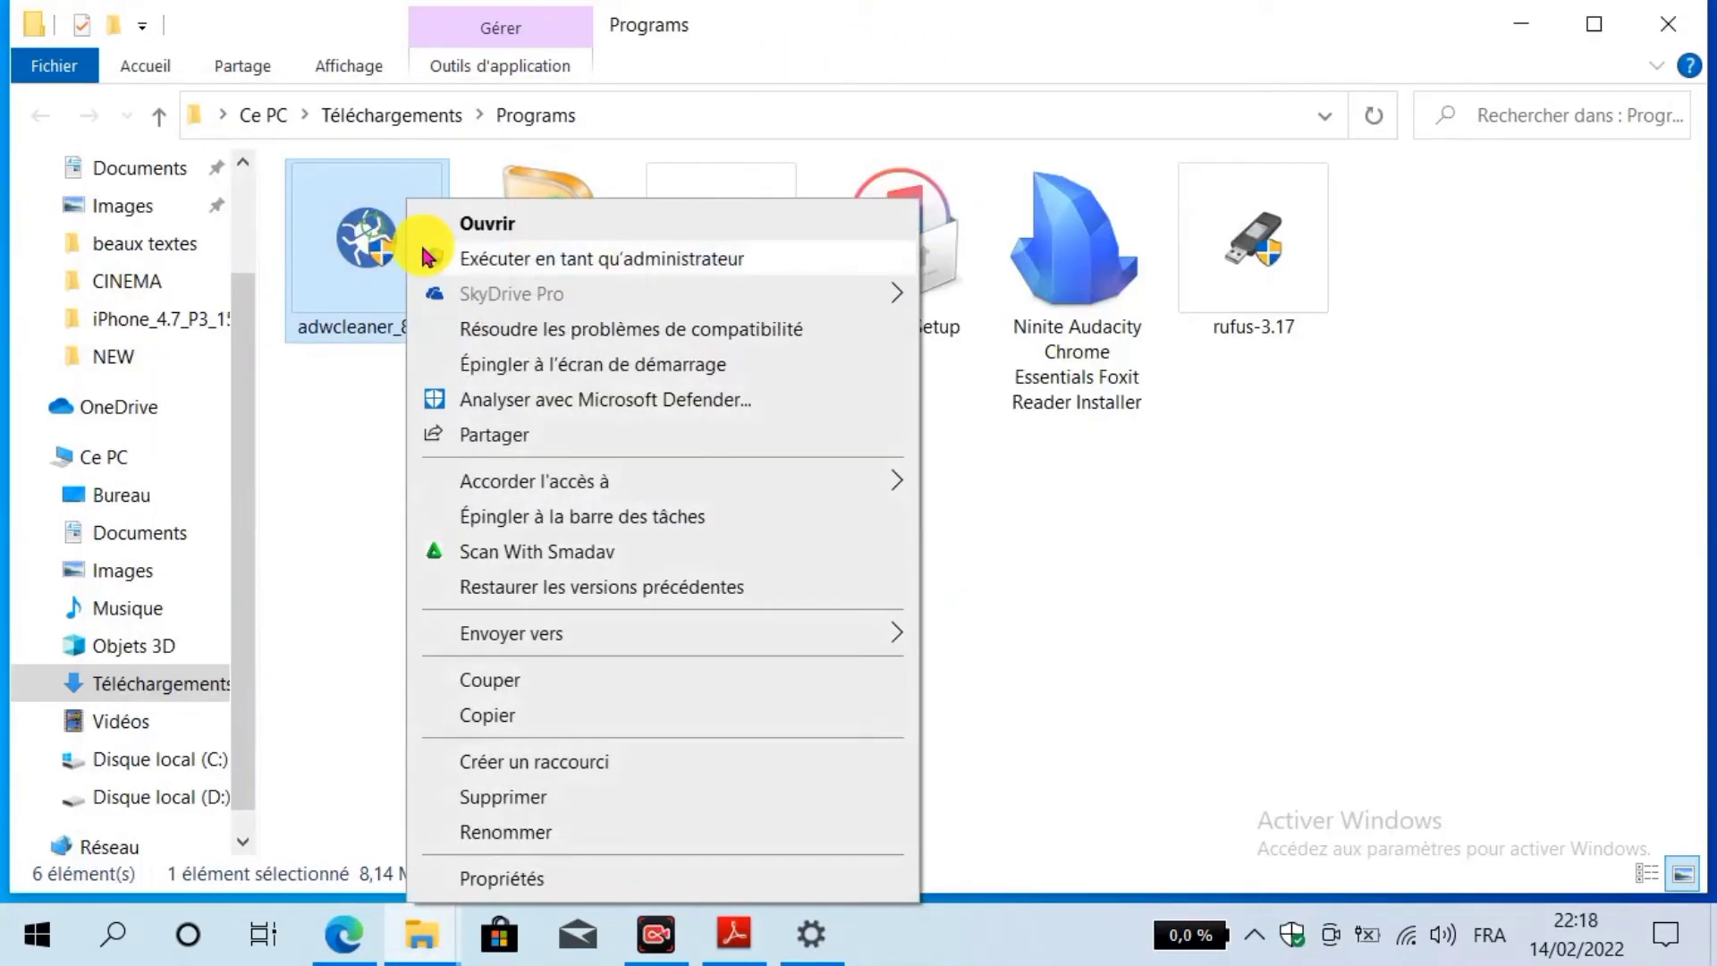
click(549, 711)
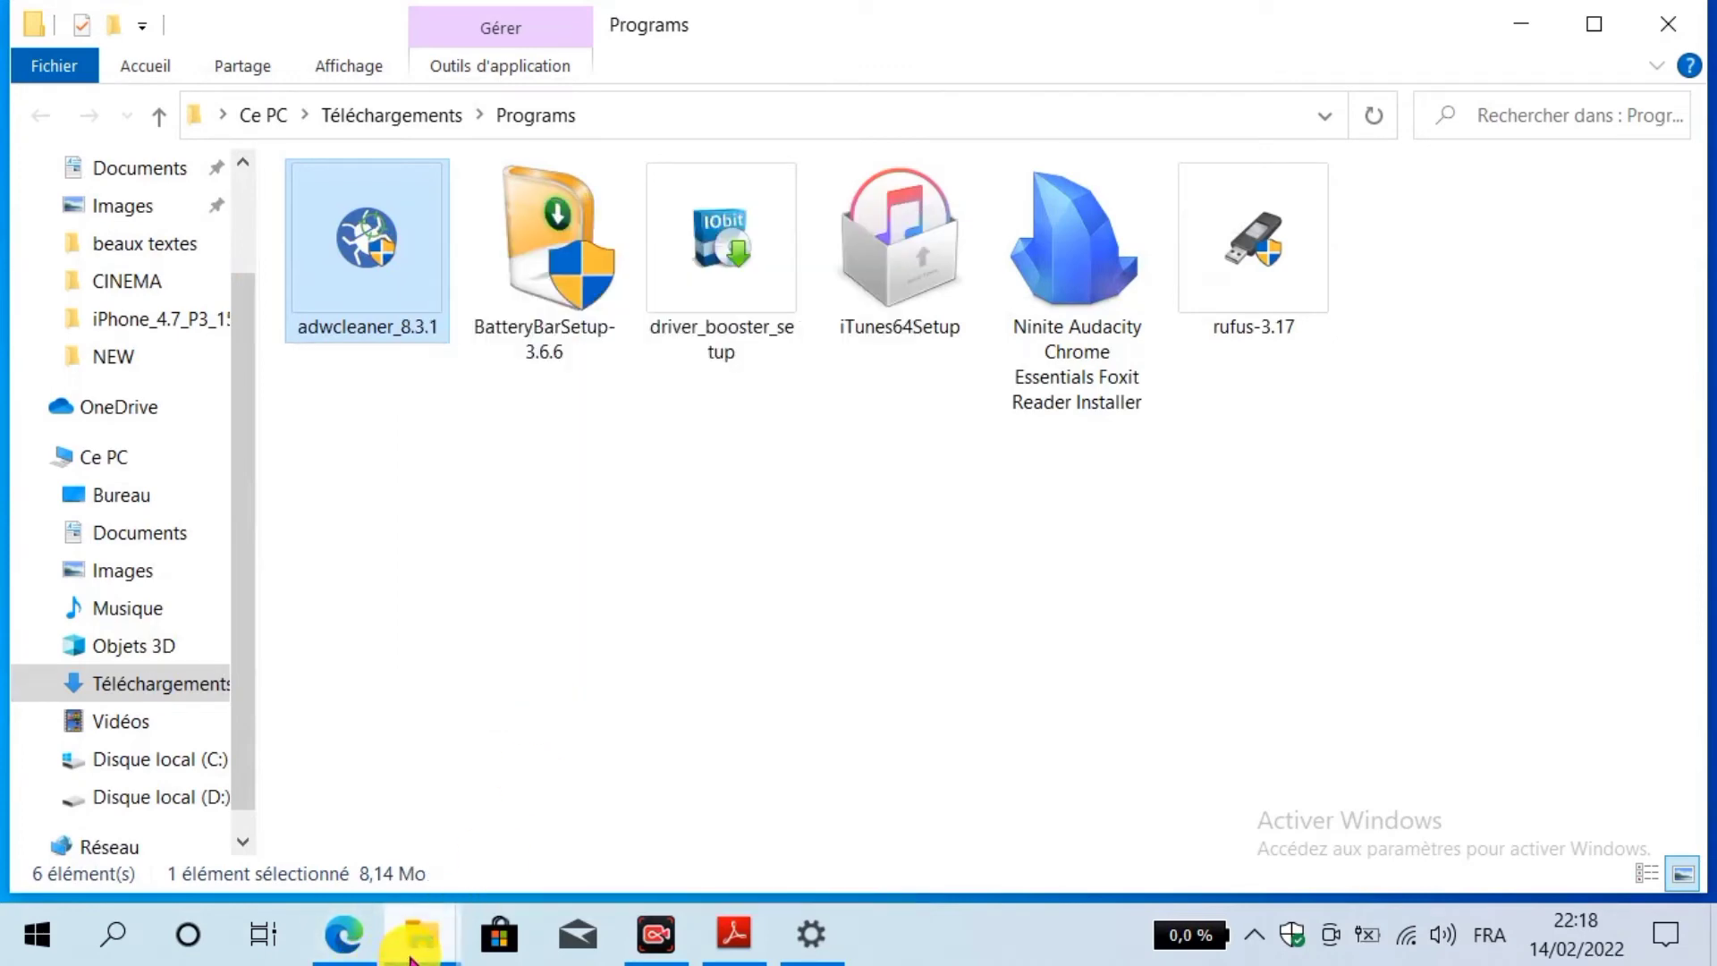
mouse_move(410, 959)
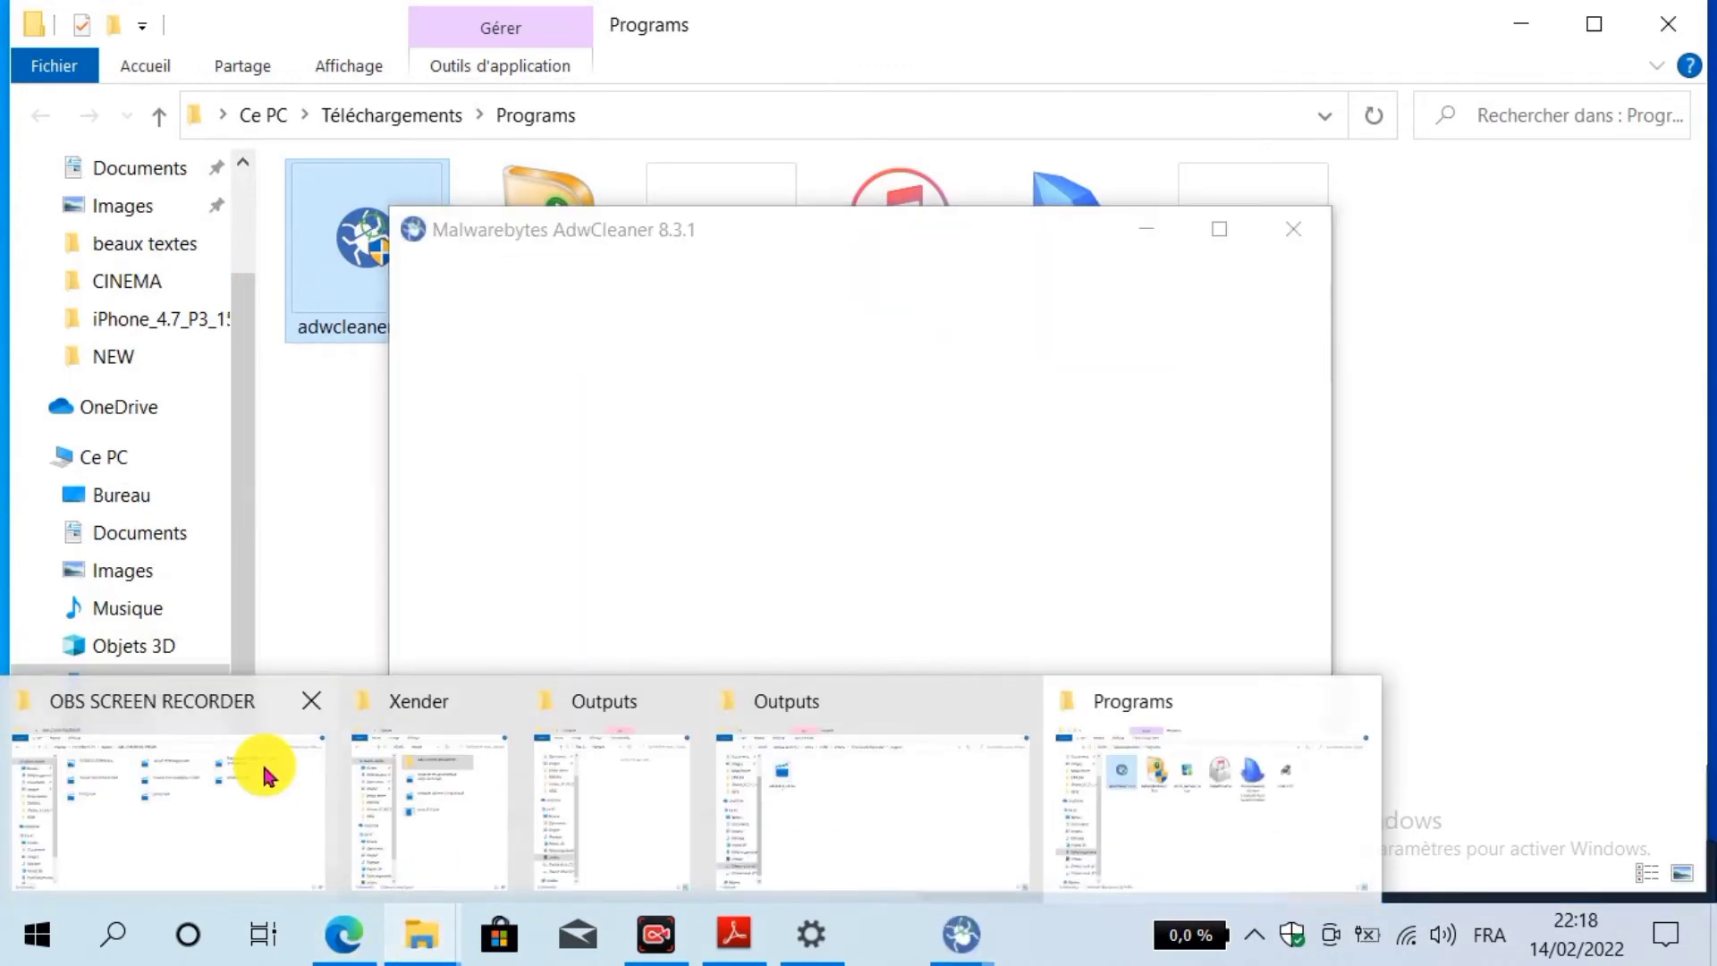
click(266, 760)
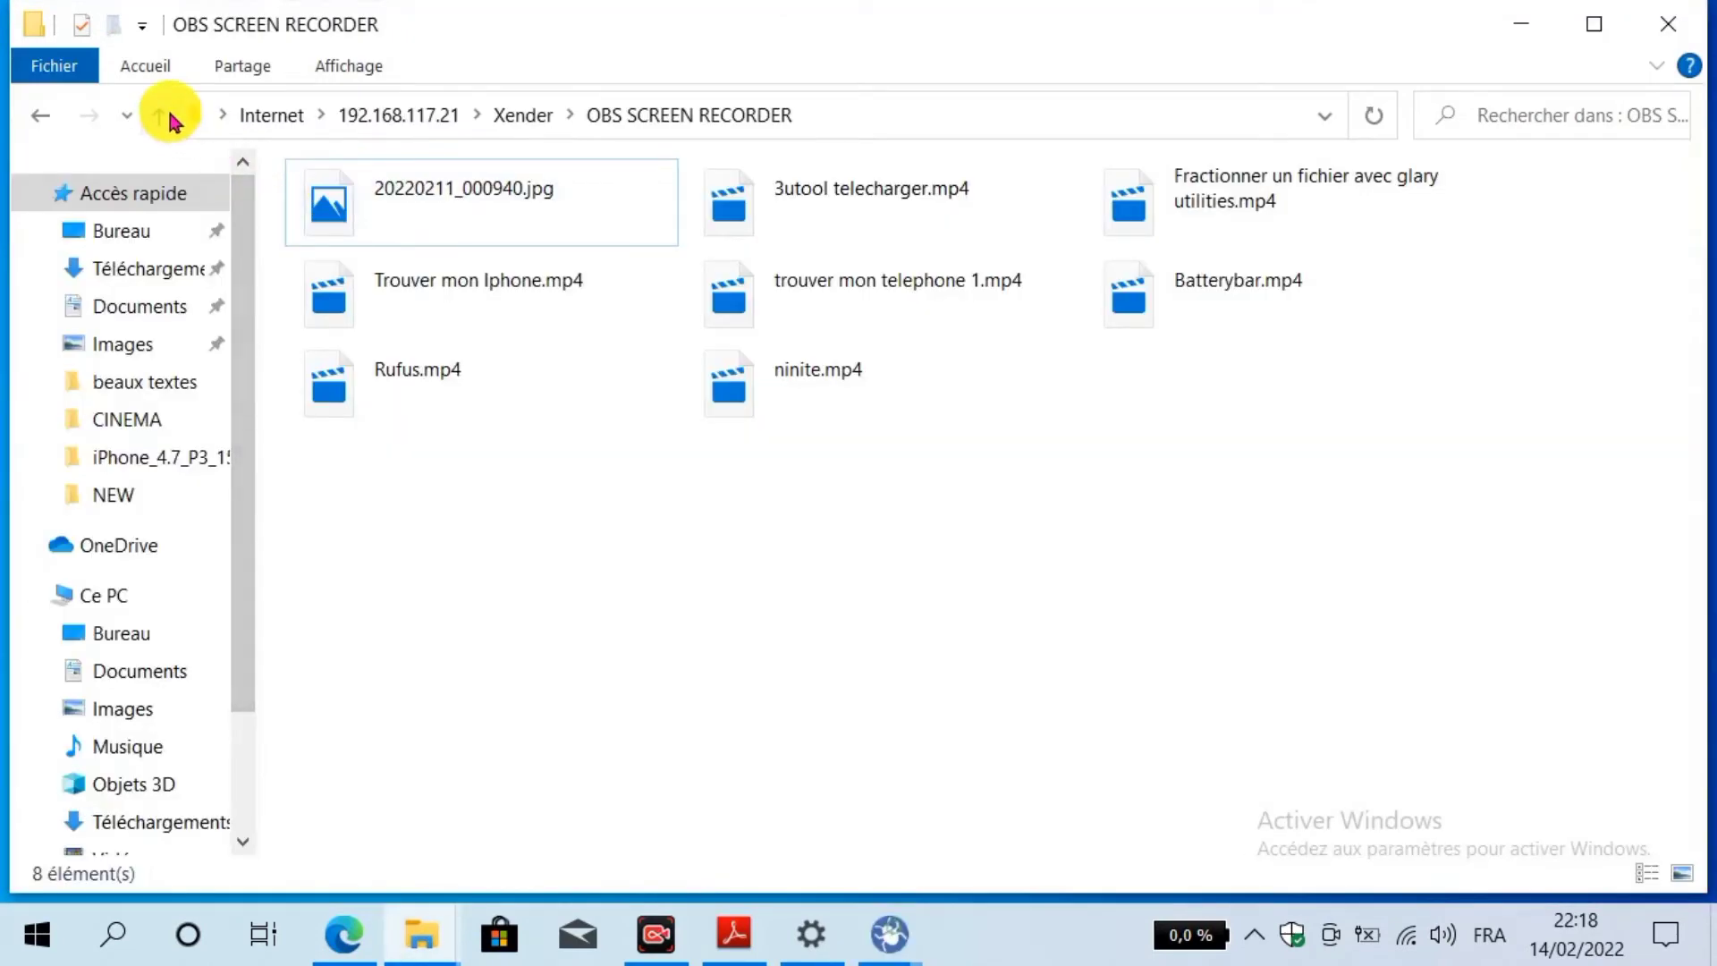
click(161, 116)
right_click(673, 559)
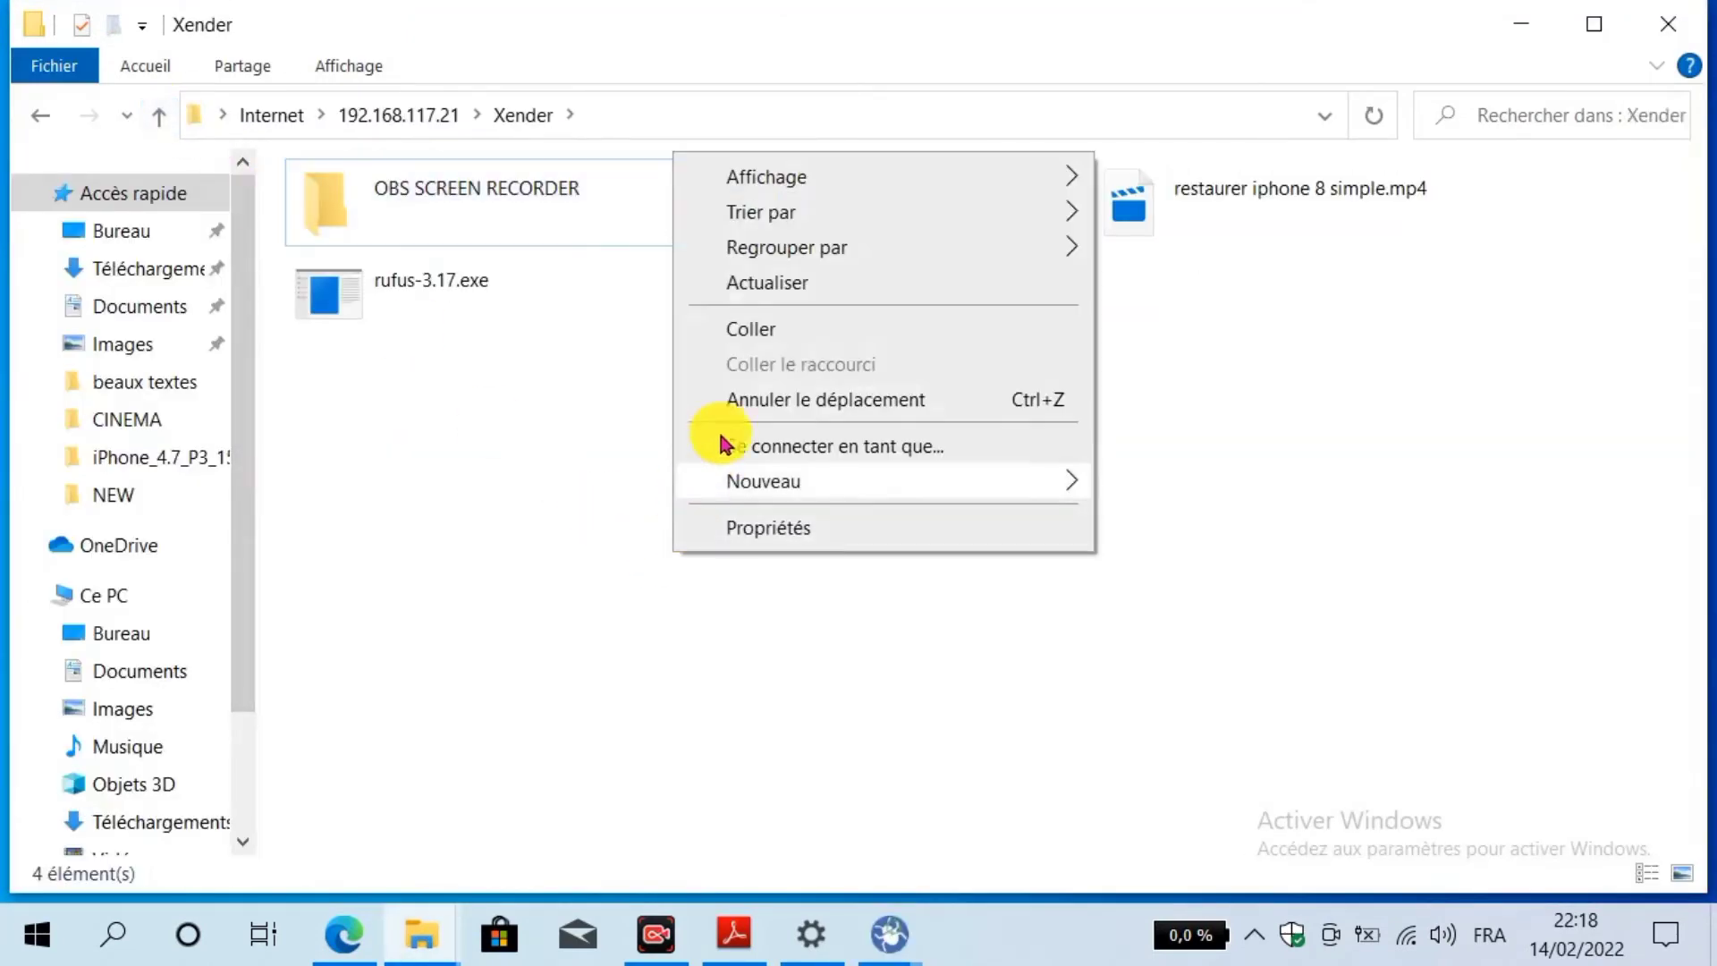
click(729, 326)
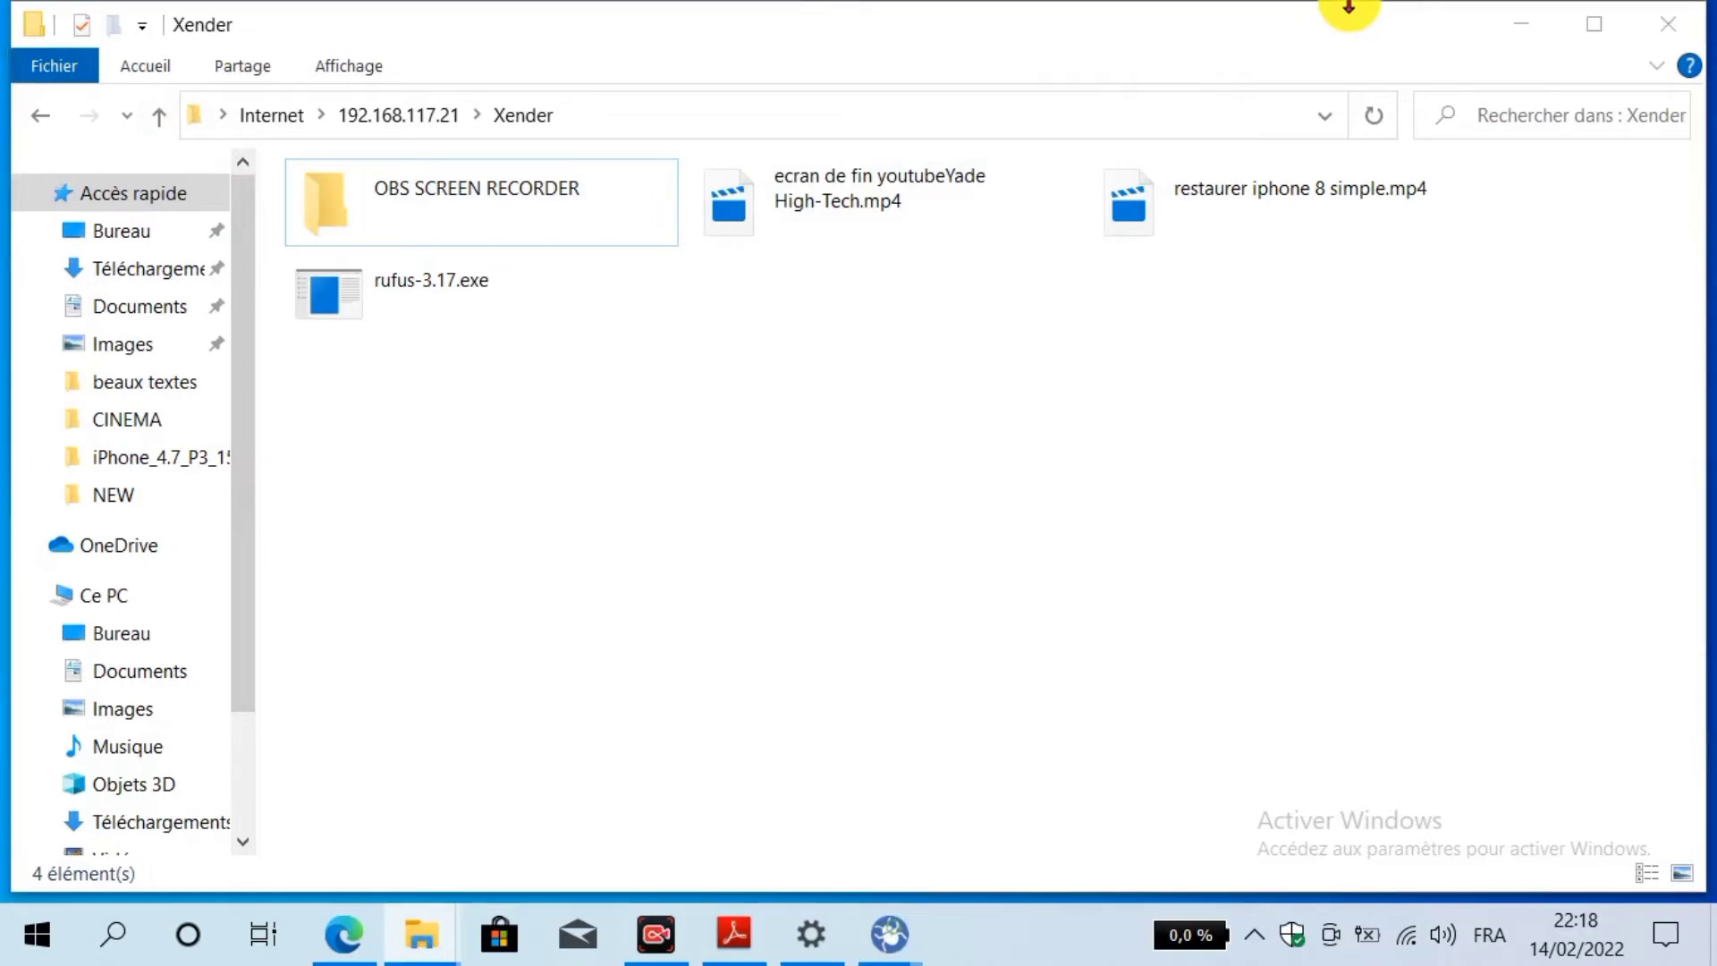
- Minimize the Xender and Programs windows and the copy progress dialog to uncover AdwCleaner
click(1518, 25)
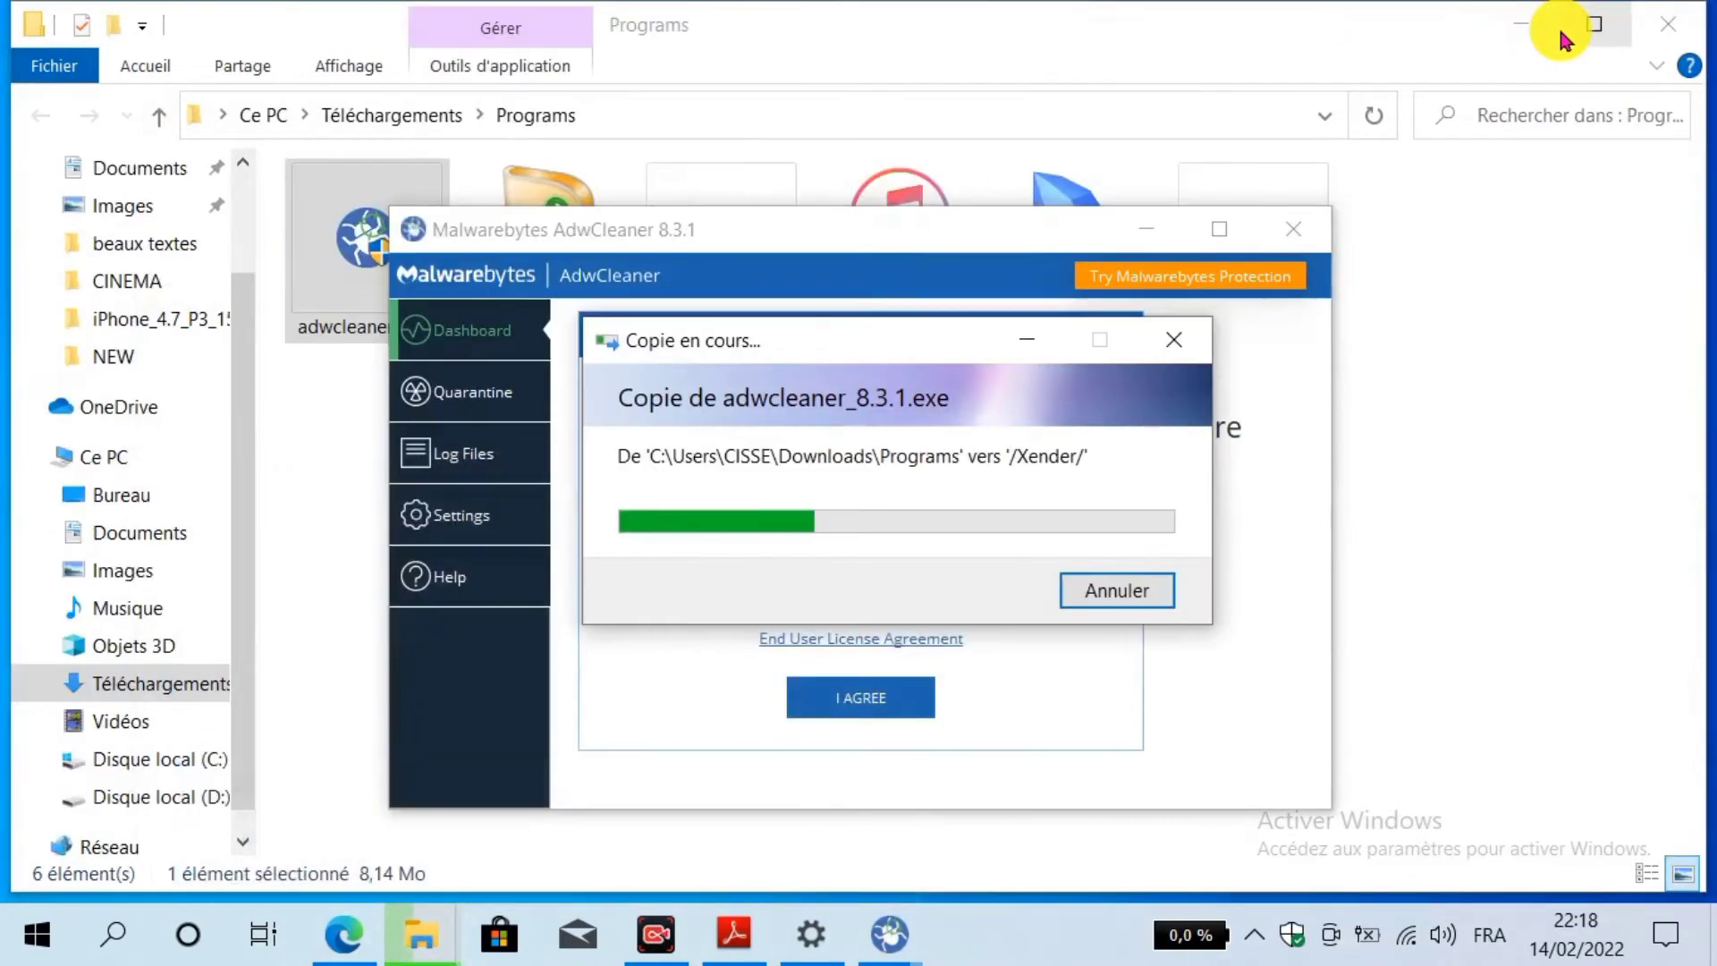
click(1521, 31)
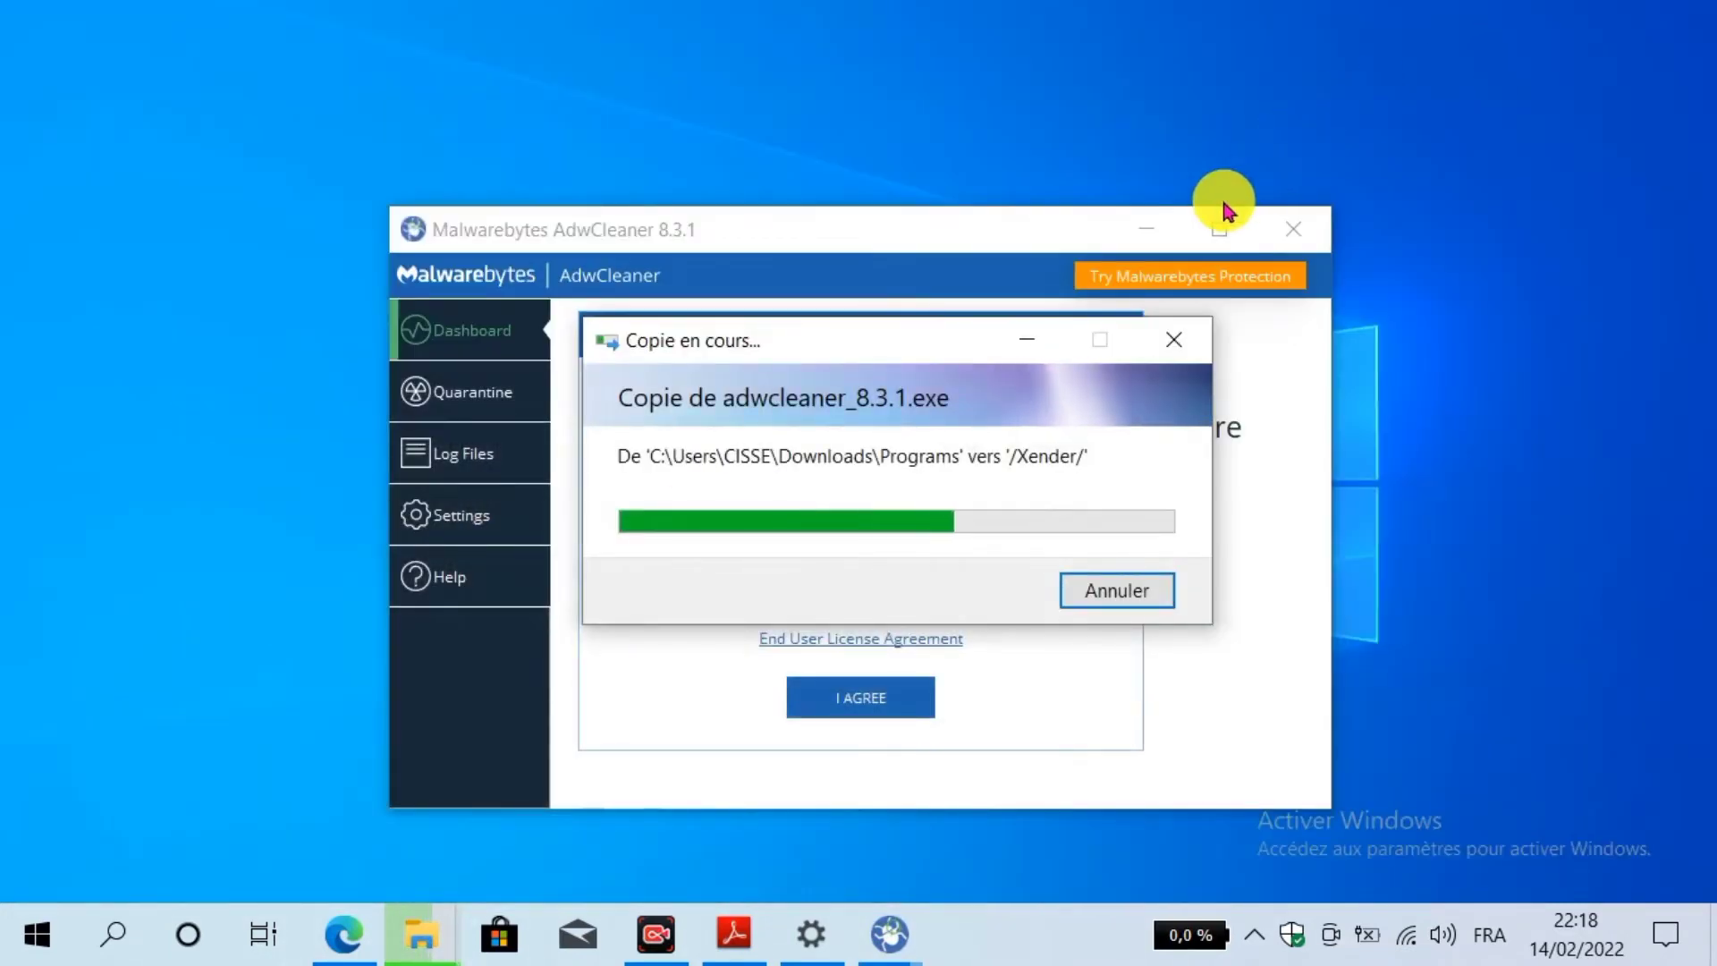
click(1040, 356)
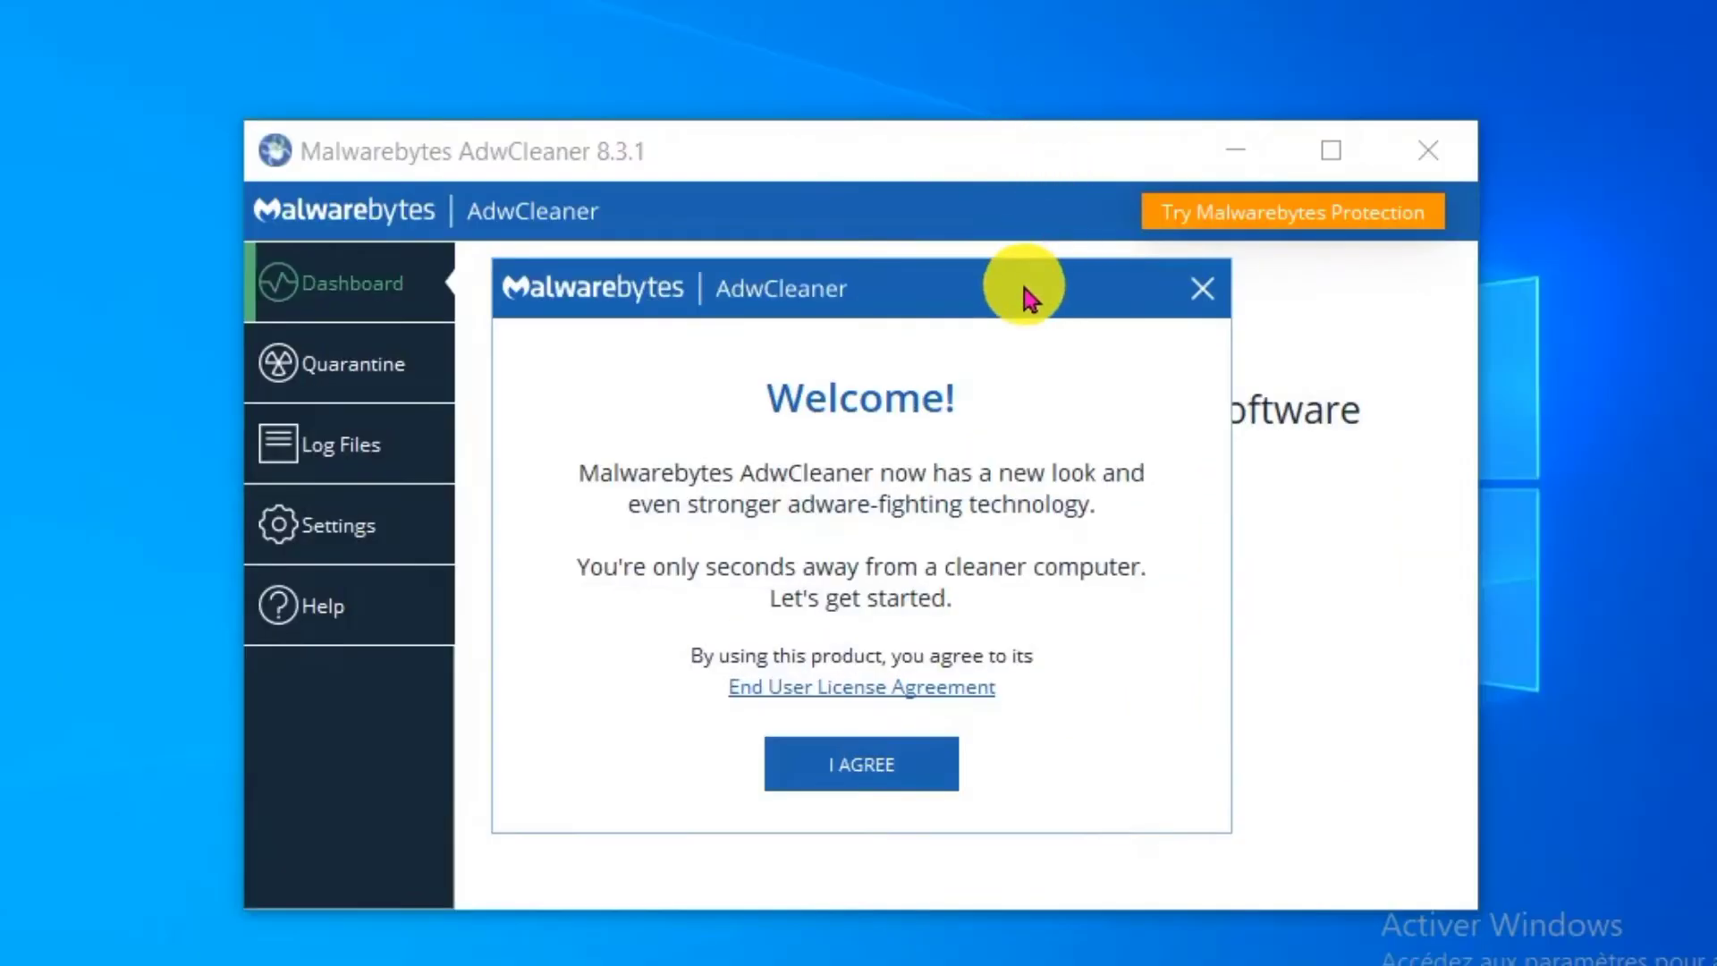
- Accept the AdwCleaner license agreement in the welcome dialog and start a scan
drag(984, 341, 956, 179)
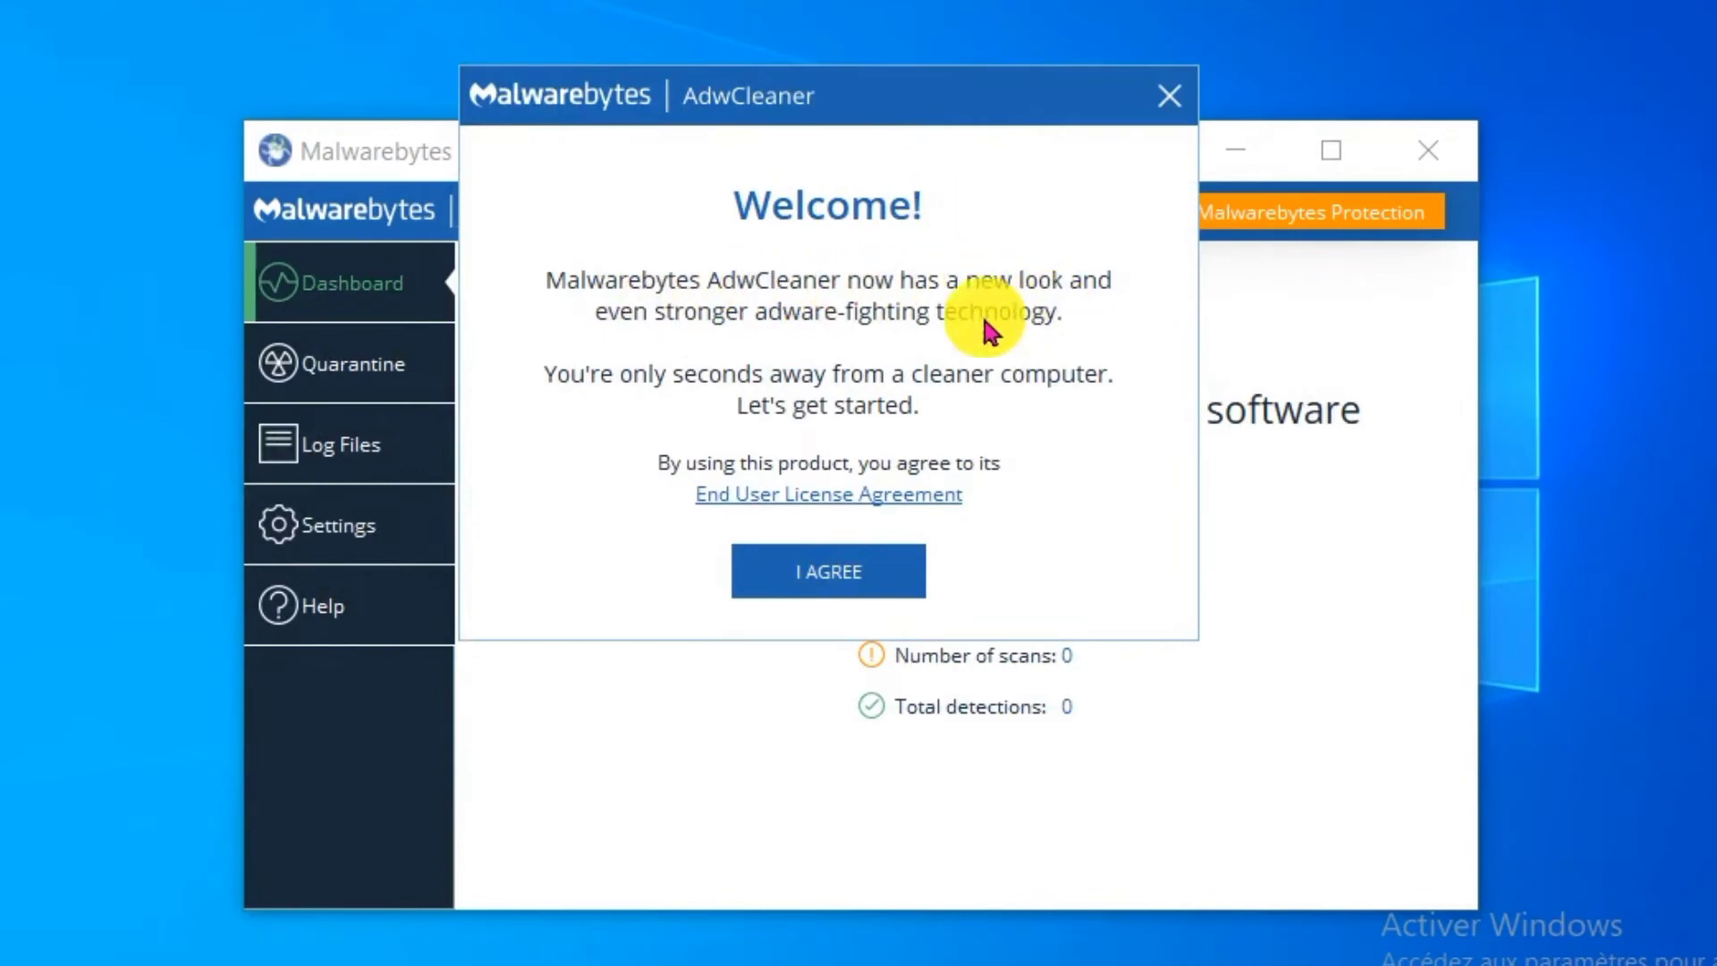
click(825, 572)
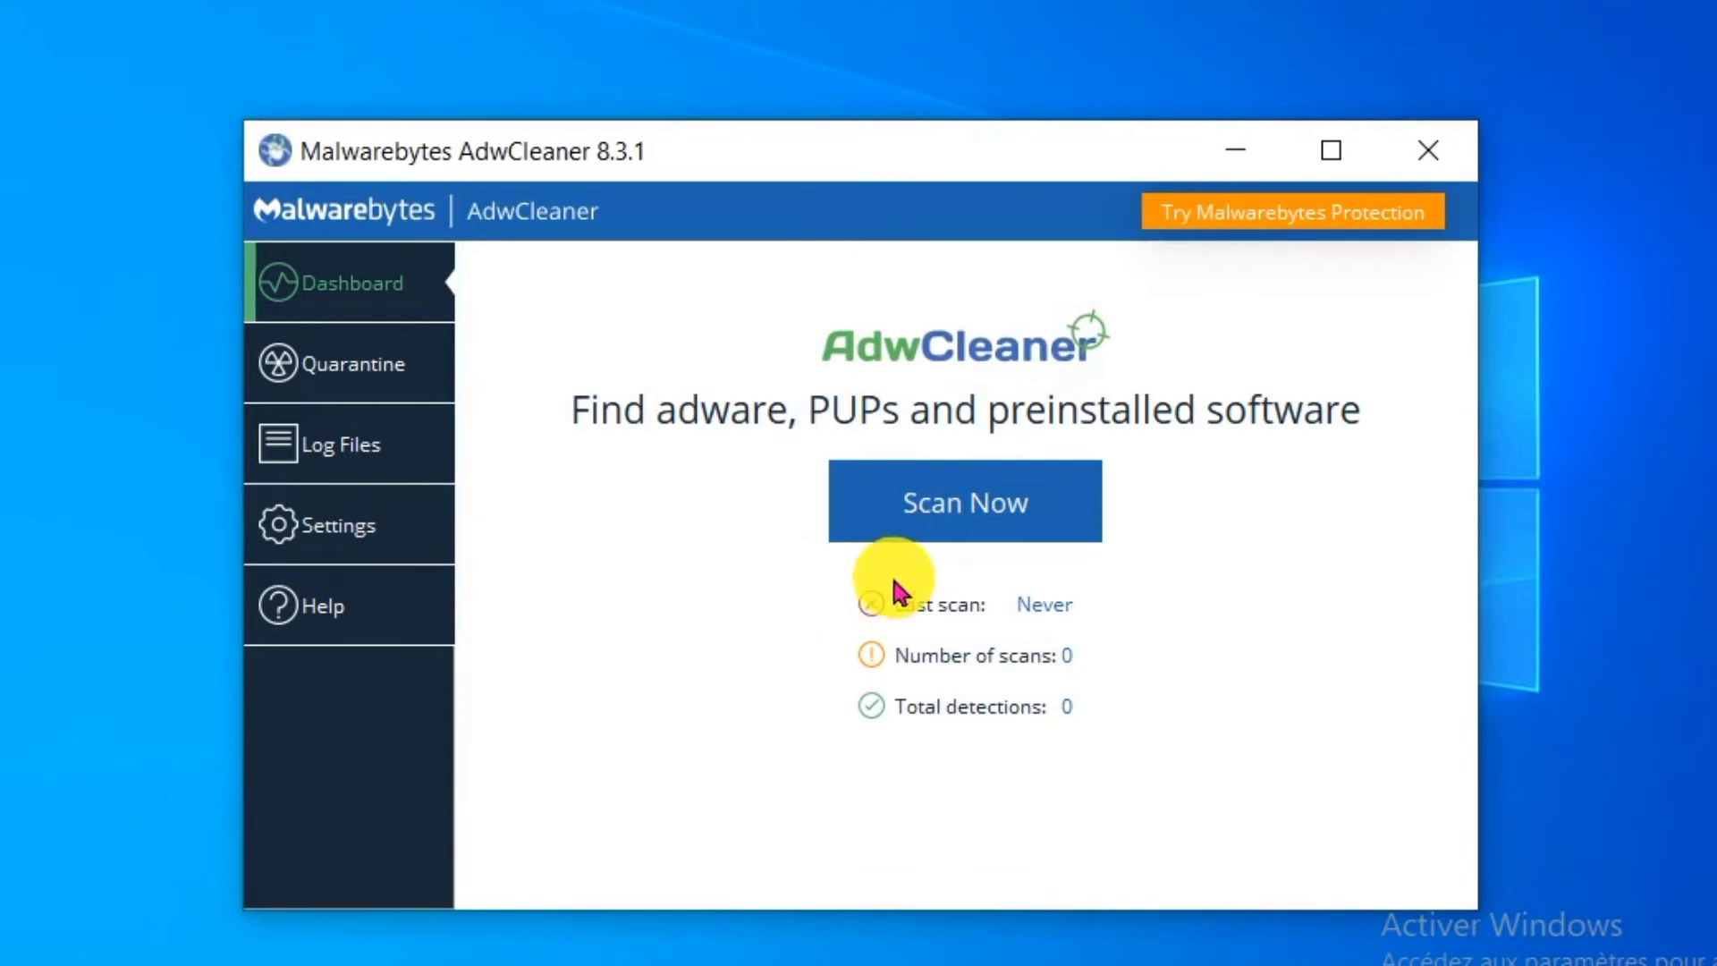
click(986, 502)
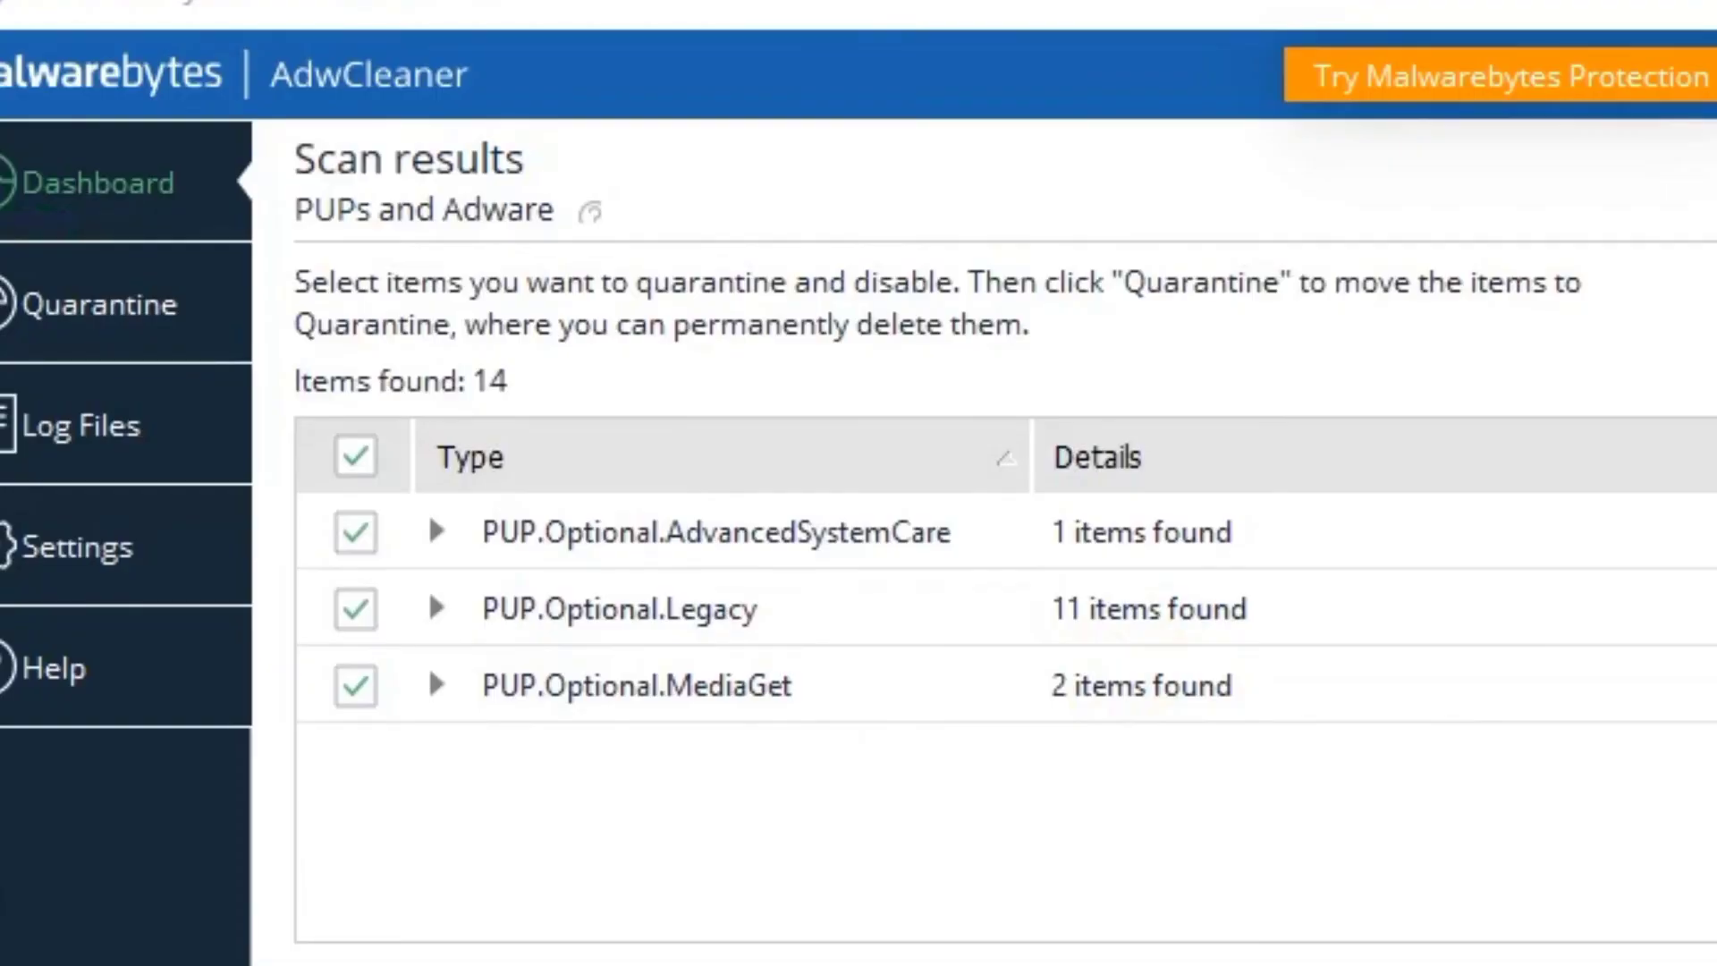
- Inspect the items under the AdvancedSystemCare, Legacy and MediaGet groups in the scan results, collapsing each group again
right_click(613, 965)
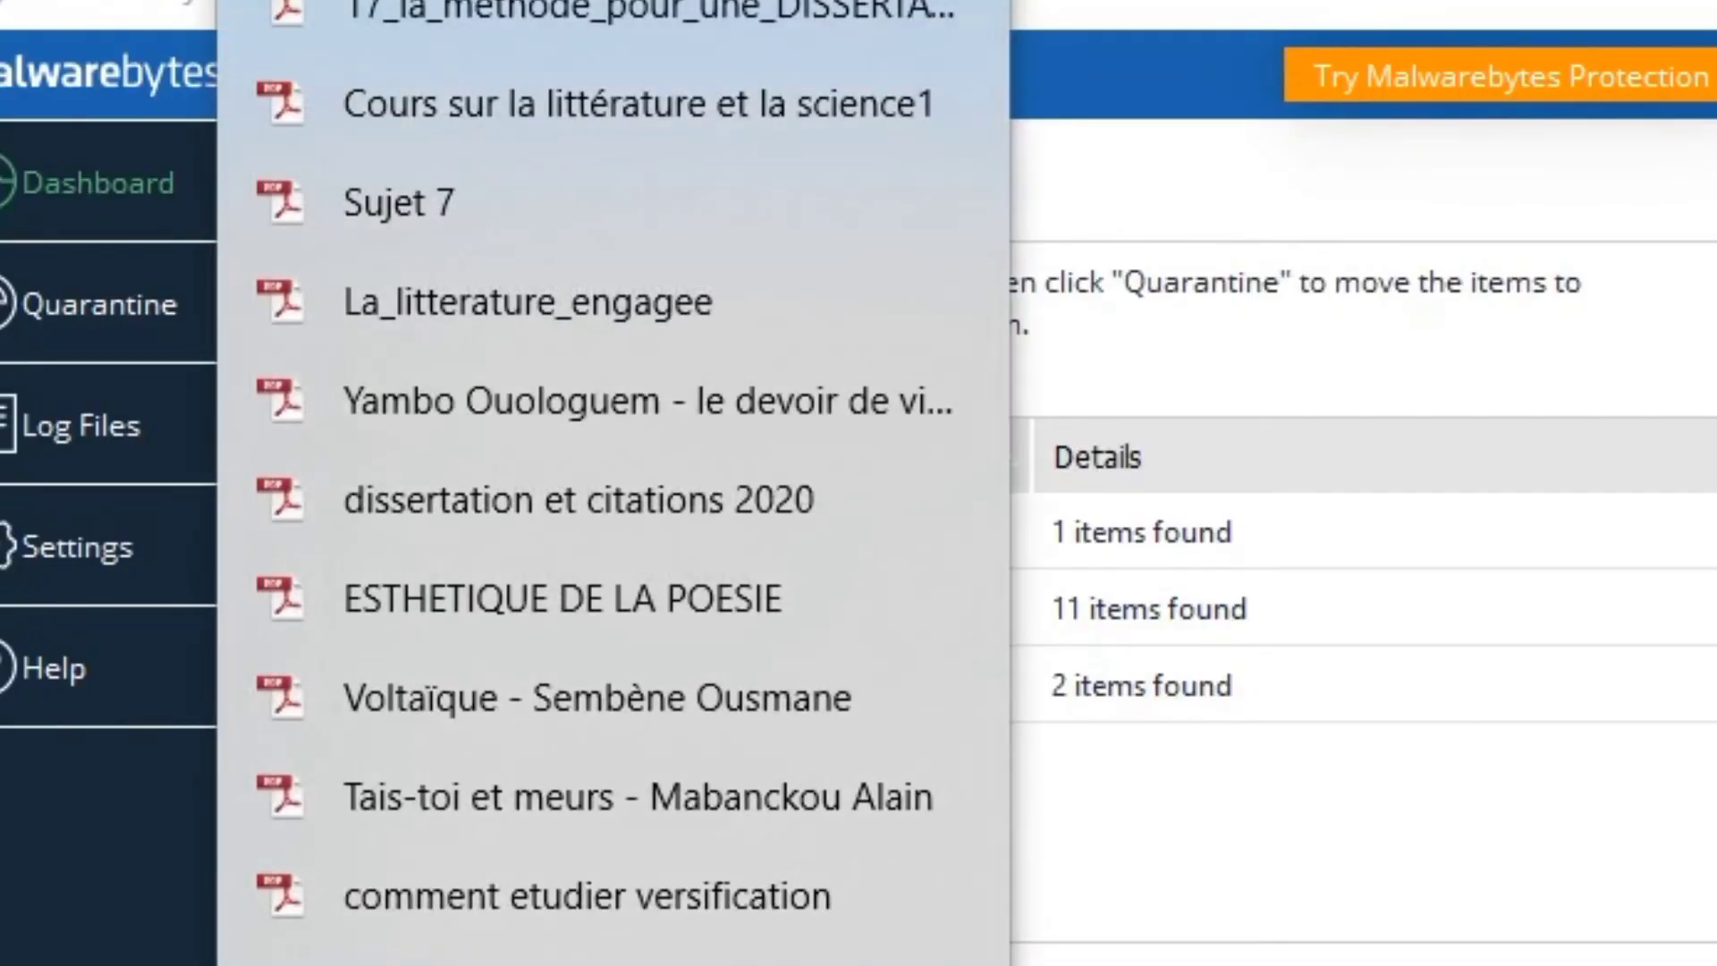
key(Escape)
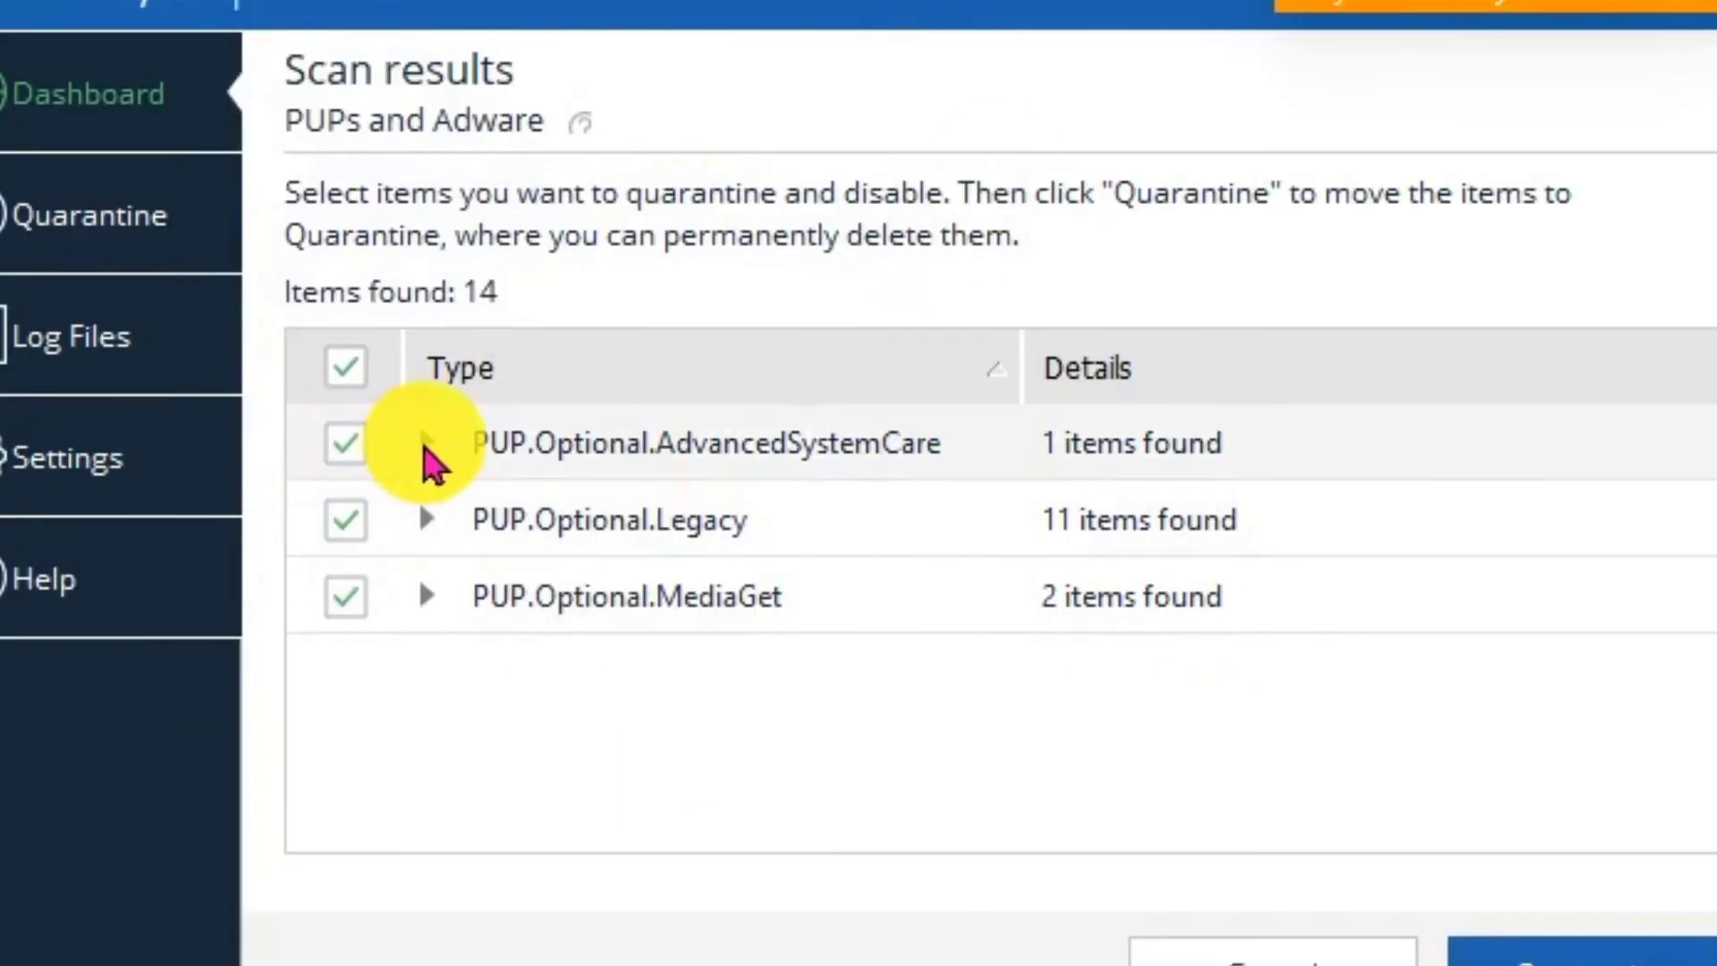
click(426, 444)
click(427, 443)
click(427, 520)
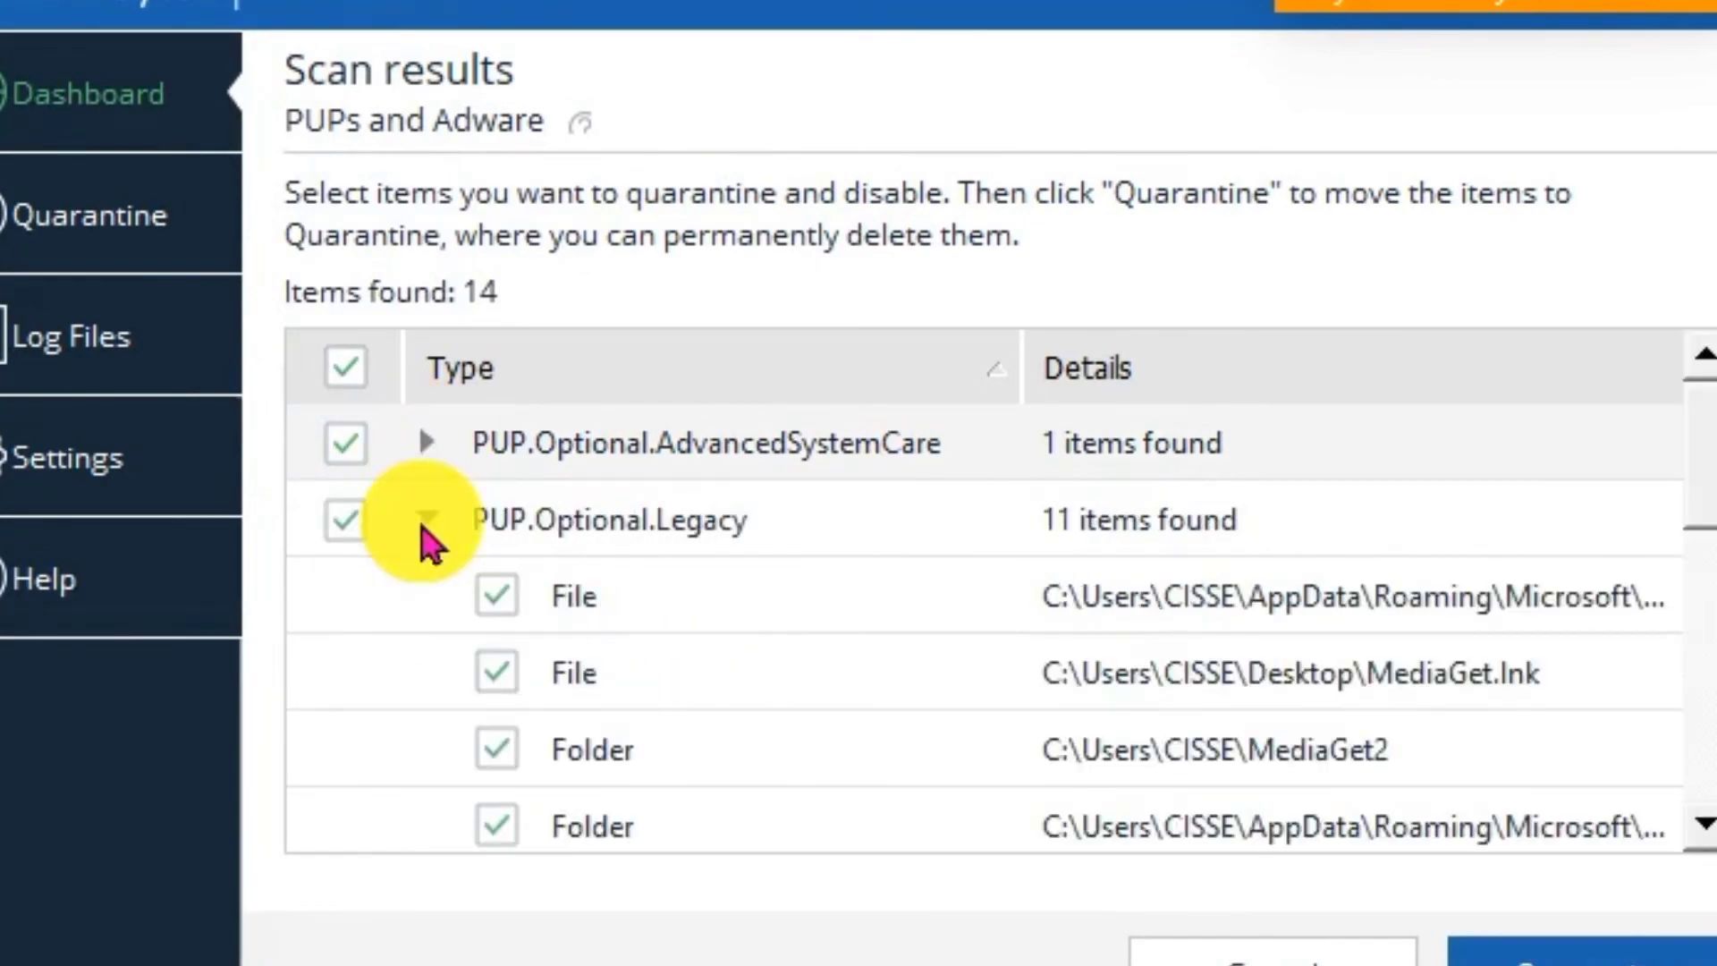
click(427, 520)
click(427, 597)
click(427, 597)
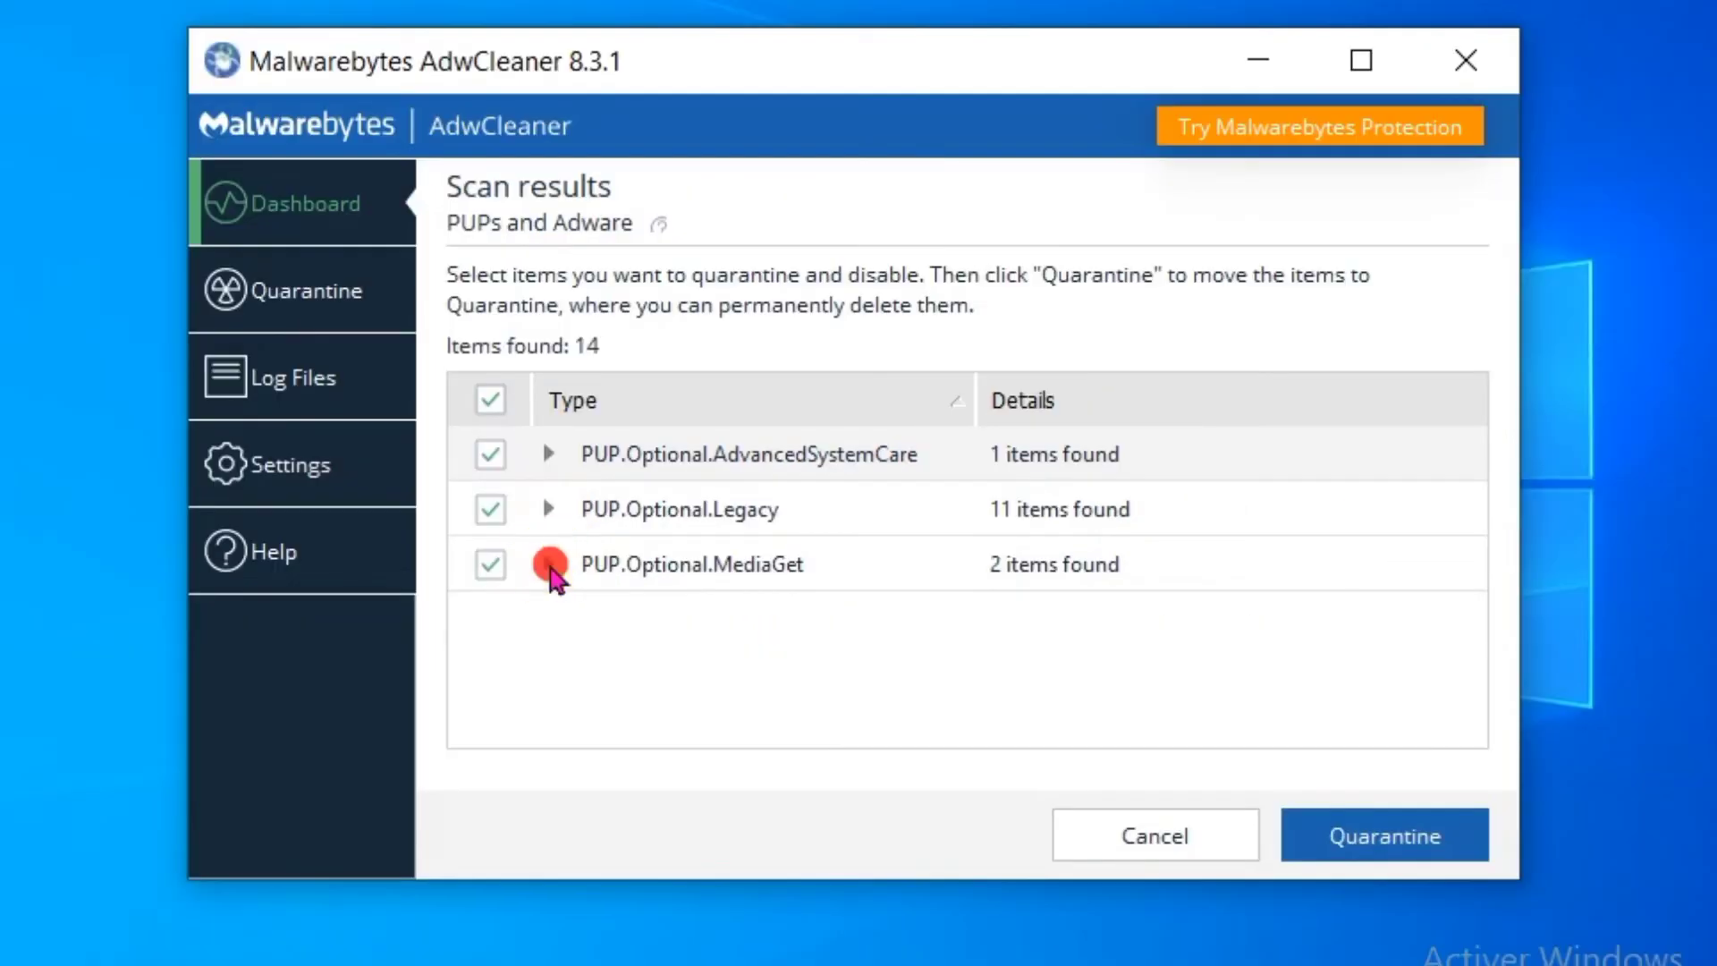
click(1397, 840)
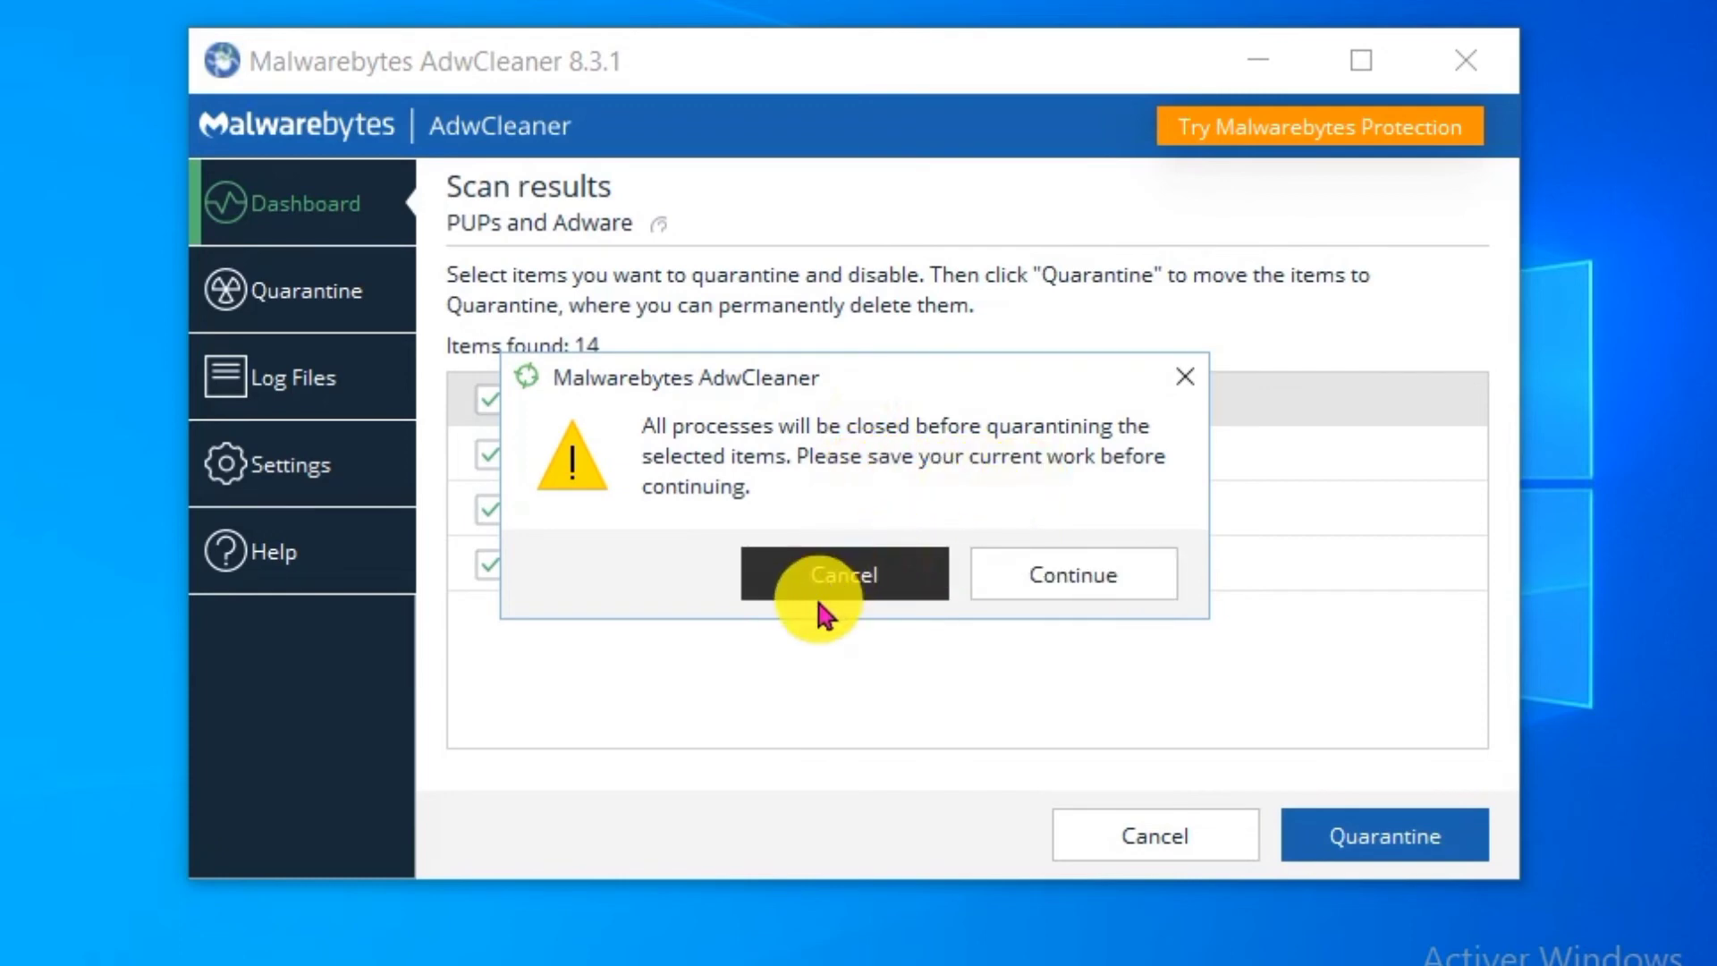
drag(823, 378, 876, 114)
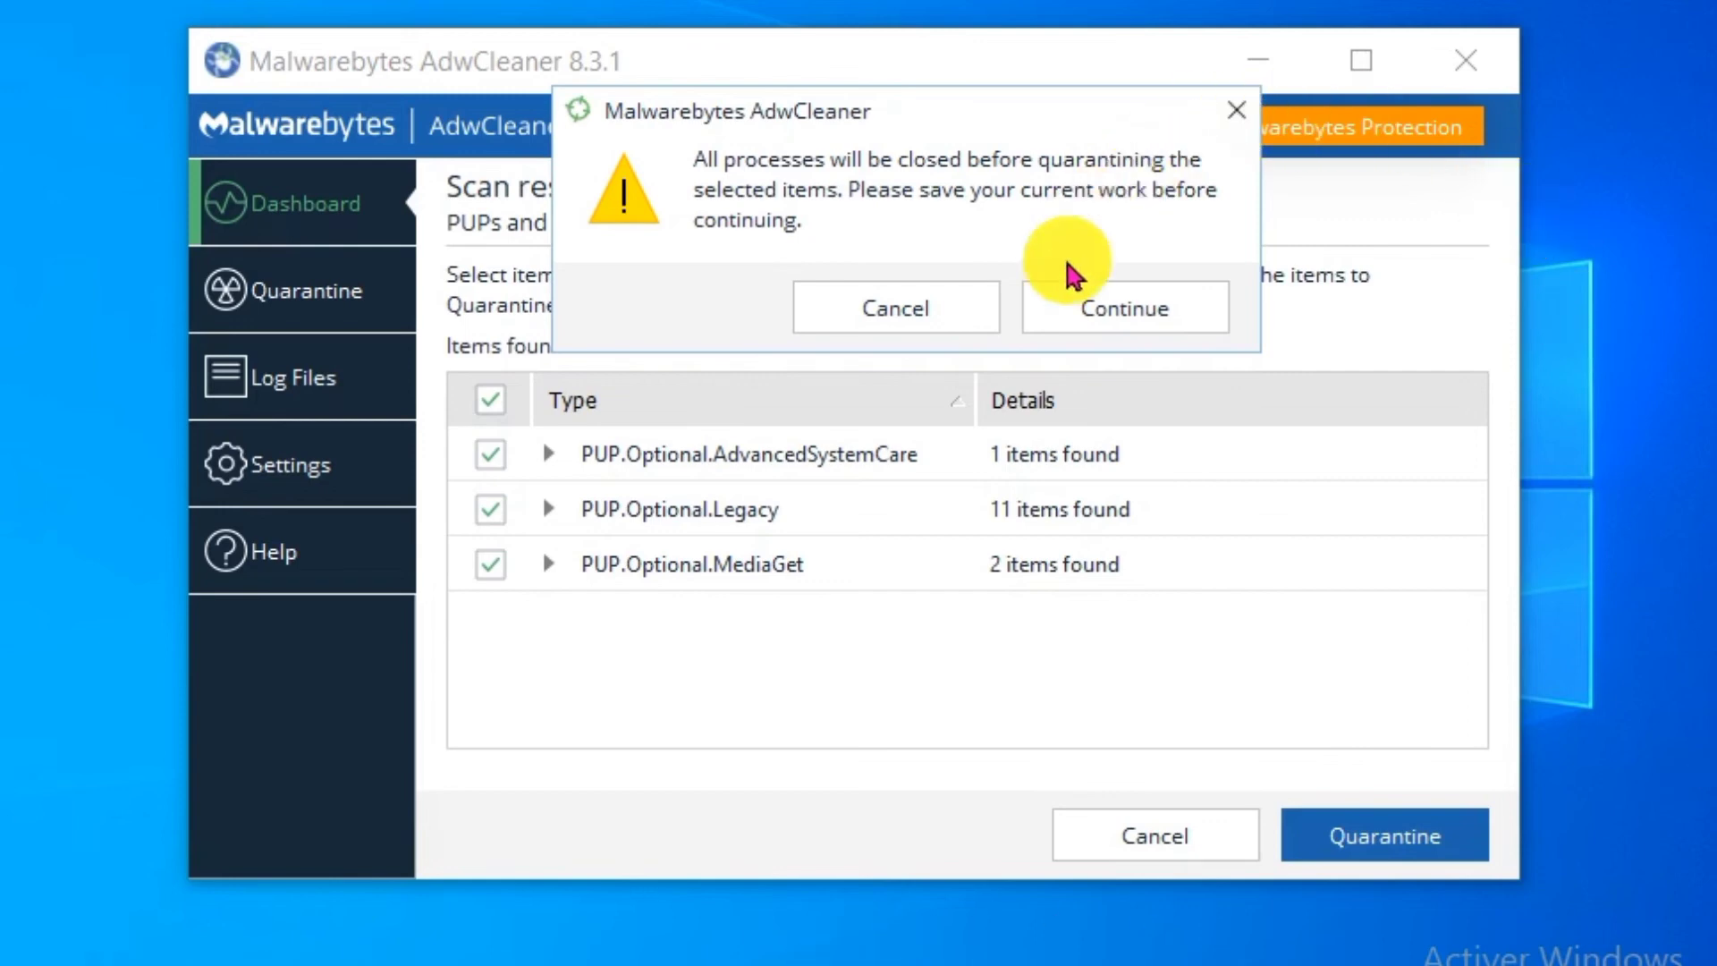
click(866, 303)
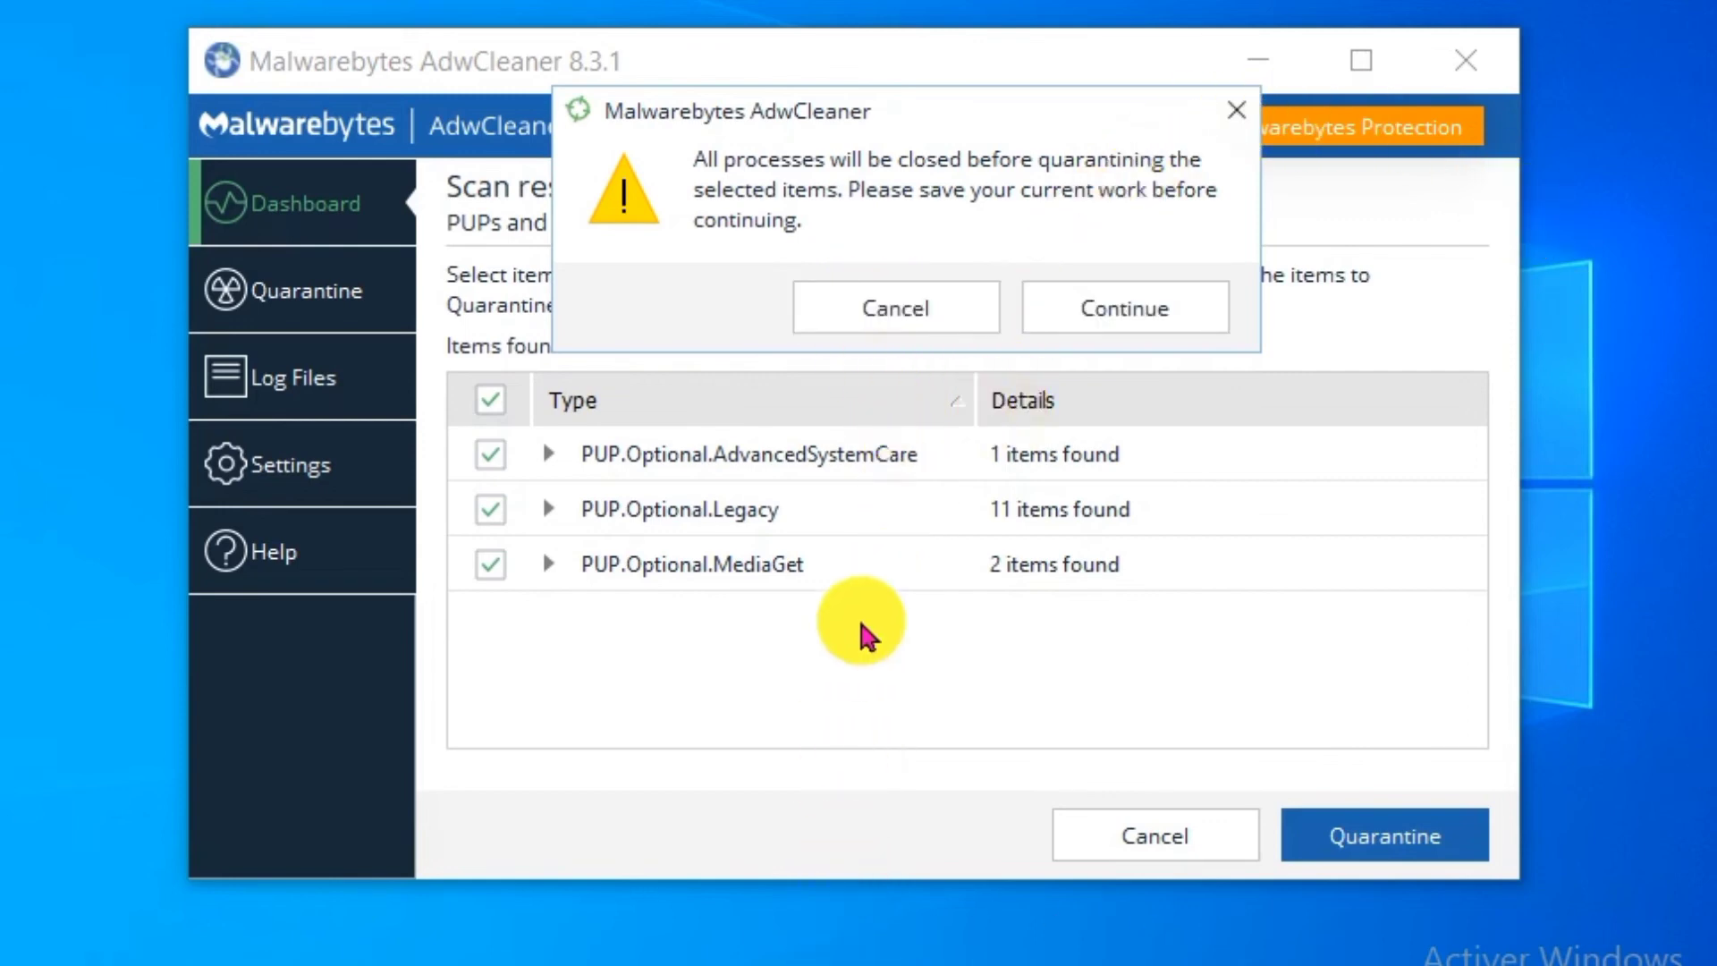
click(890, 340)
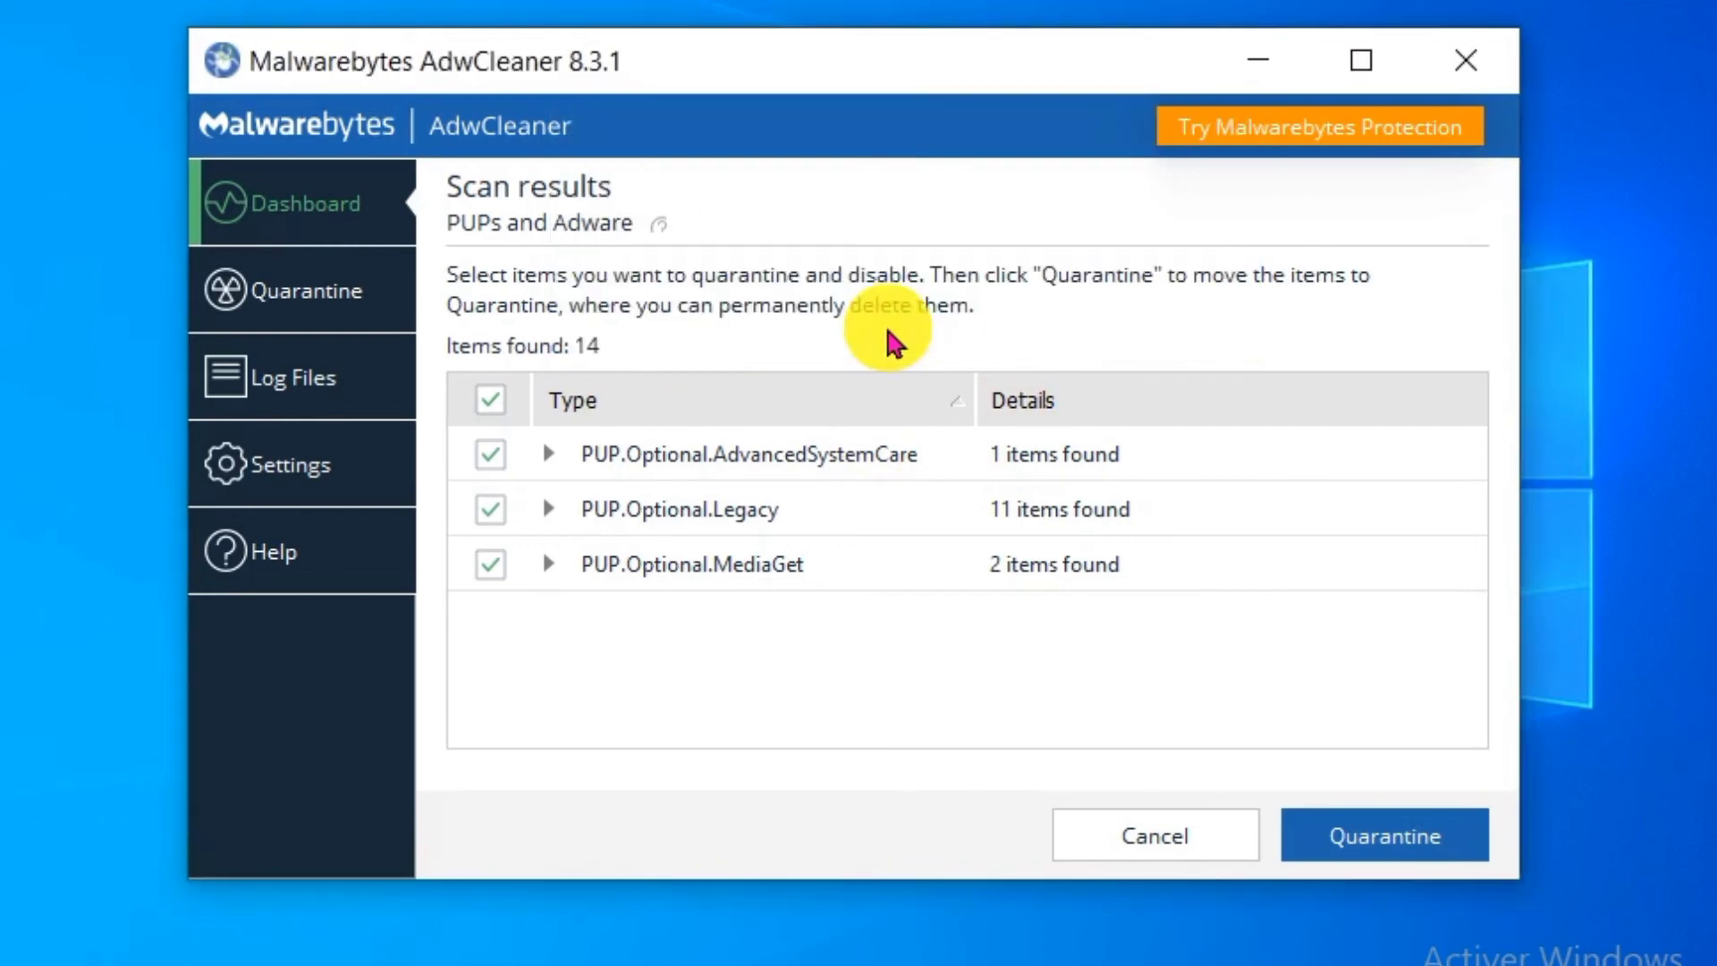
- Close the AdwCleaner window
click(1479, 65)
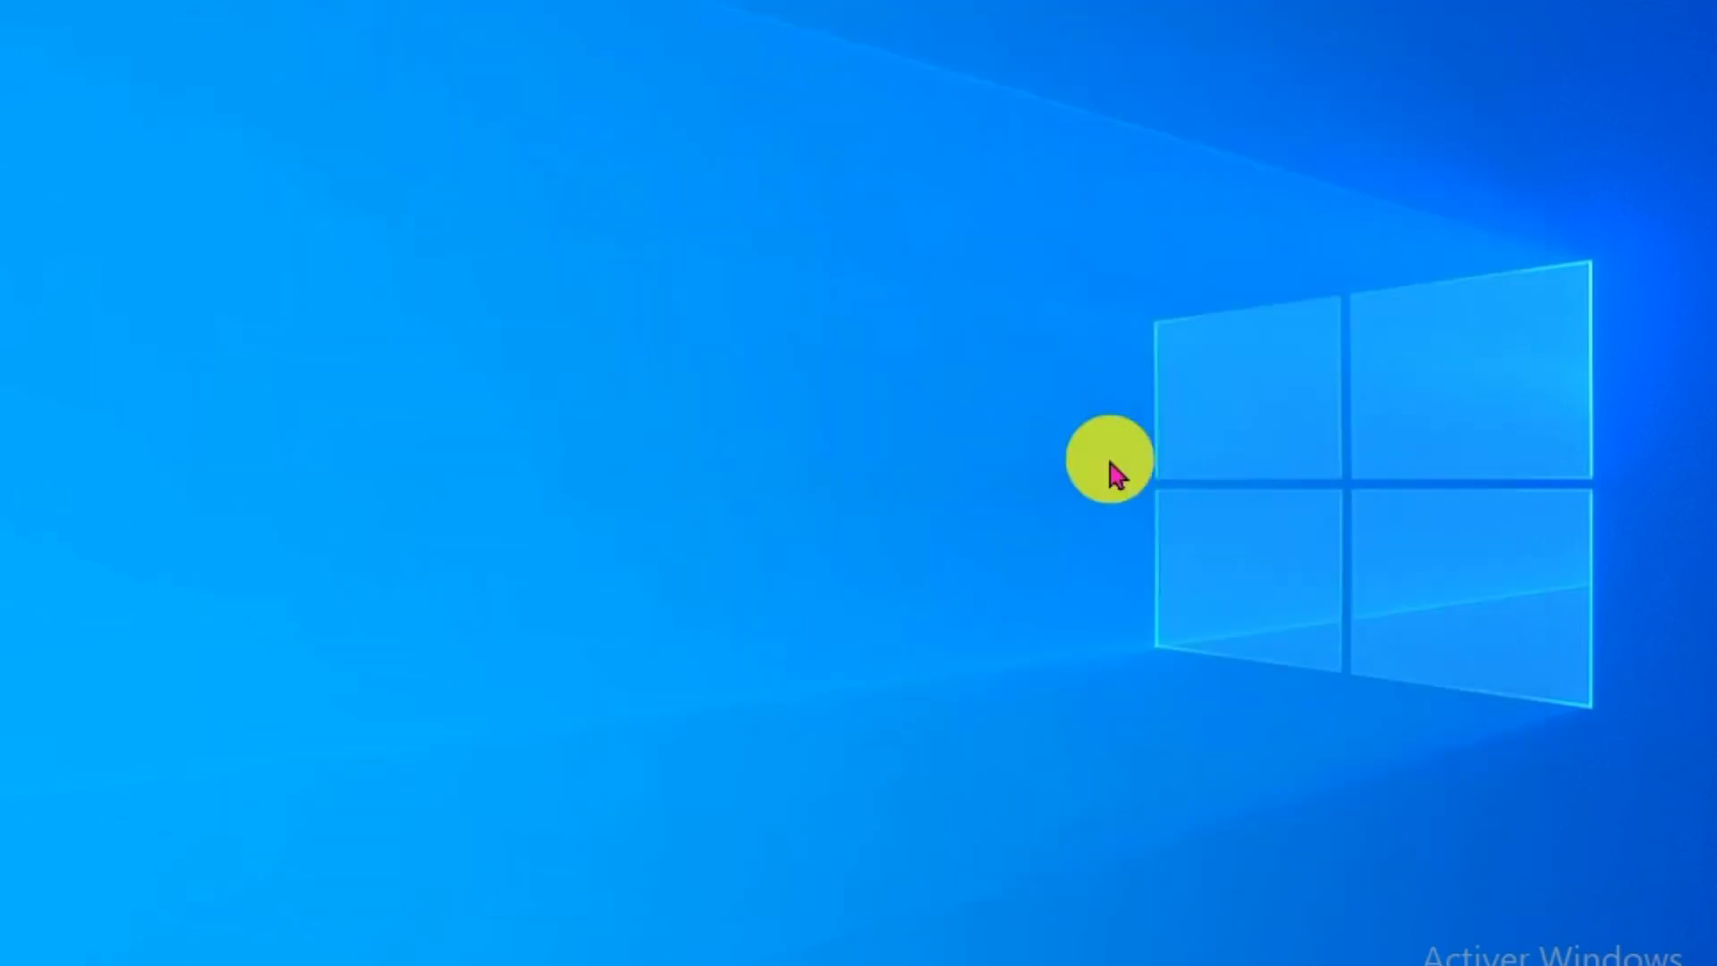